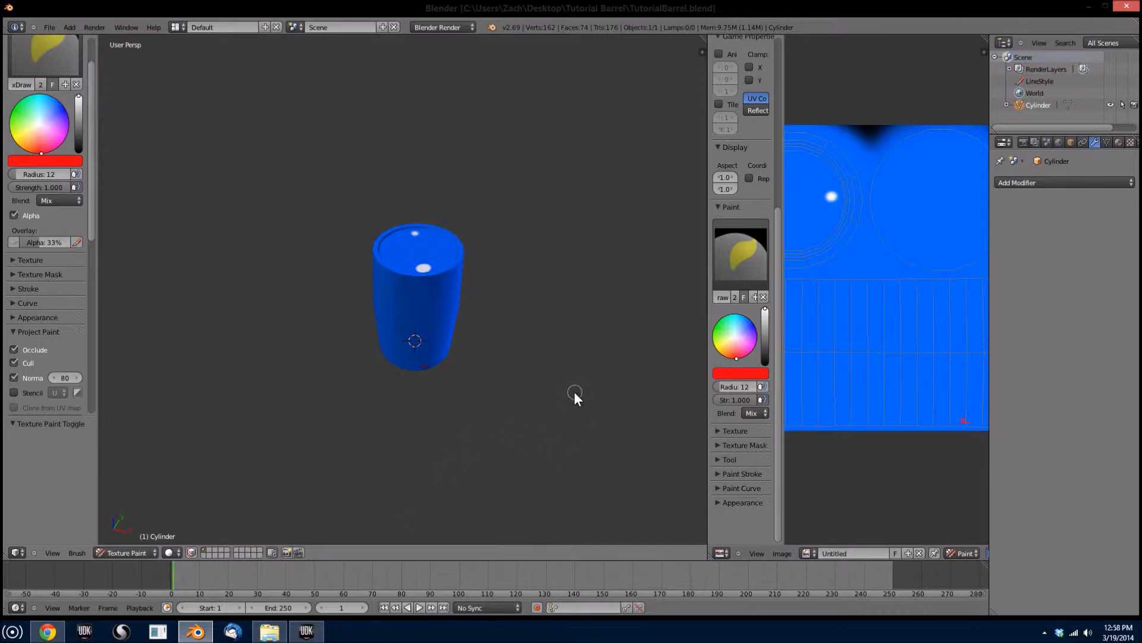
Save the painted barrel texture as TutorialBarrelTEX.png in the Tutorial Barrel folder.
{"action": "mouse_move", "coordinate": [566, 400]}
{"action": "middle_mouse_down"}
{"action": "mouse_move", "coordinate": [540, 394]}
{"action": "mouse_move", "coordinate": [456, 323]}
{"action": "mouse_move", "coordinate": [536, 307]}
{"action": "mouse_move", "coordinate": [608, 367]}
{"action": "mouse_move", "coordinate": [615, 428]}
{"action": "mouse_move", "coordinate": [465, 410]}
{"action": "mouse_move", "coordinate": [575, 389]}
{"action": "middle_mouse_up"}
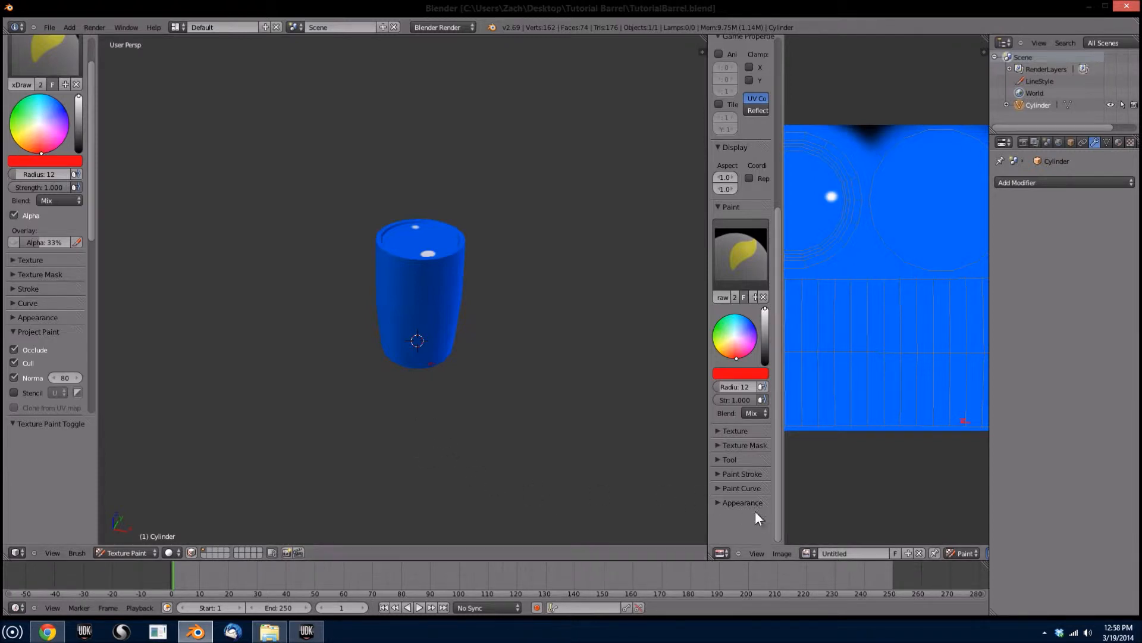
{"action": "left_click", "coordinate": [782, 554]}
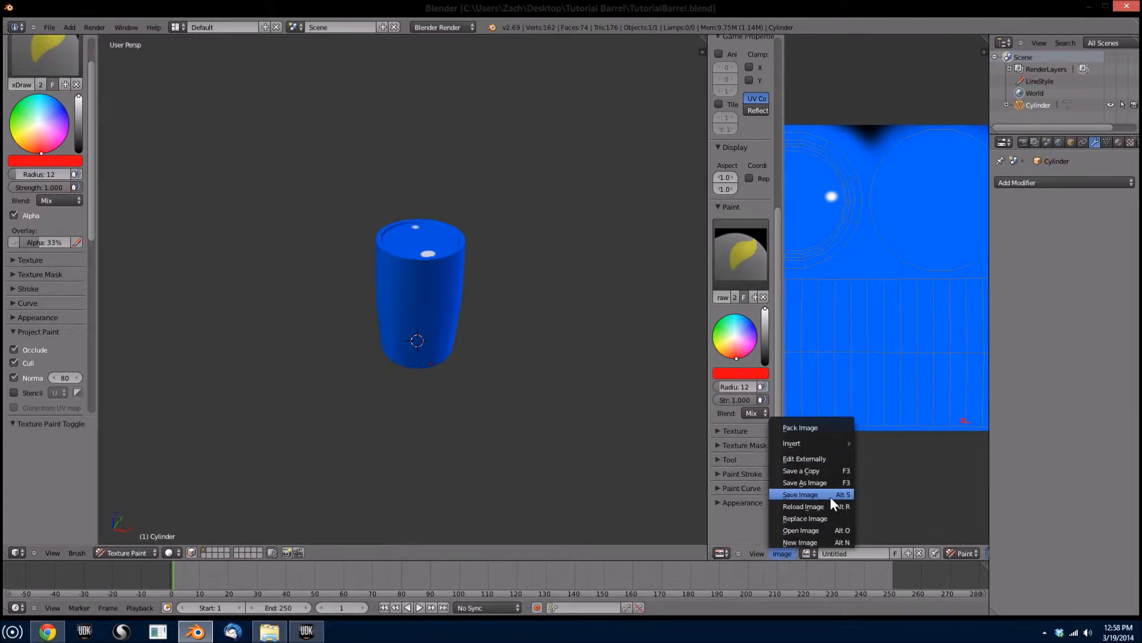
{"action": "left_click", "coordinate": [822, 482]}
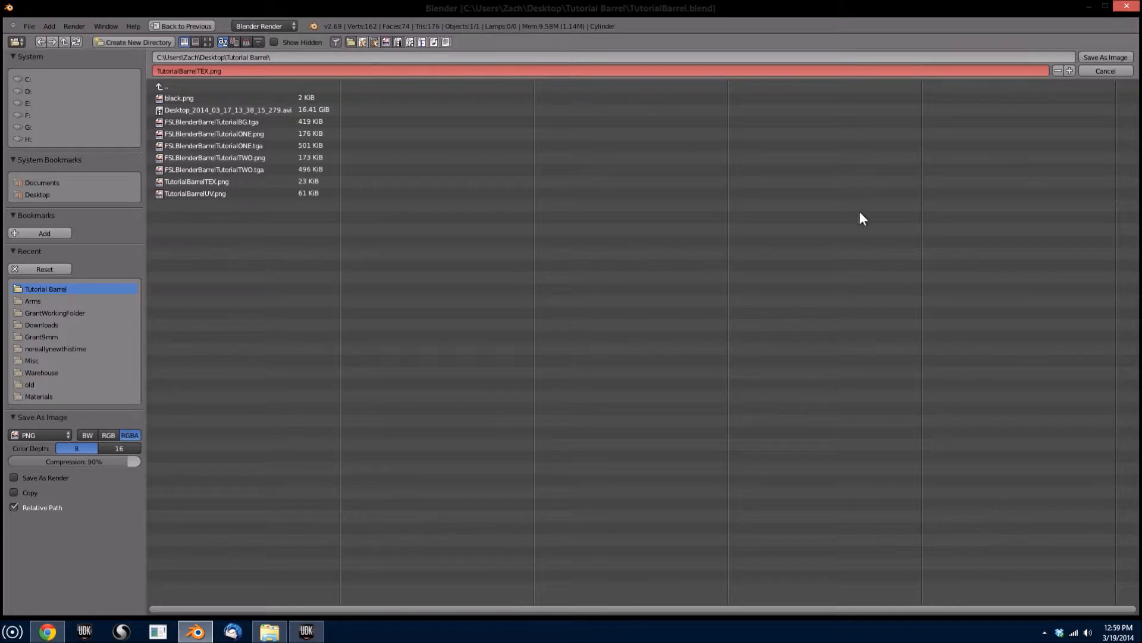
{"action": "left_click", "coordinate": [1101, 57]}
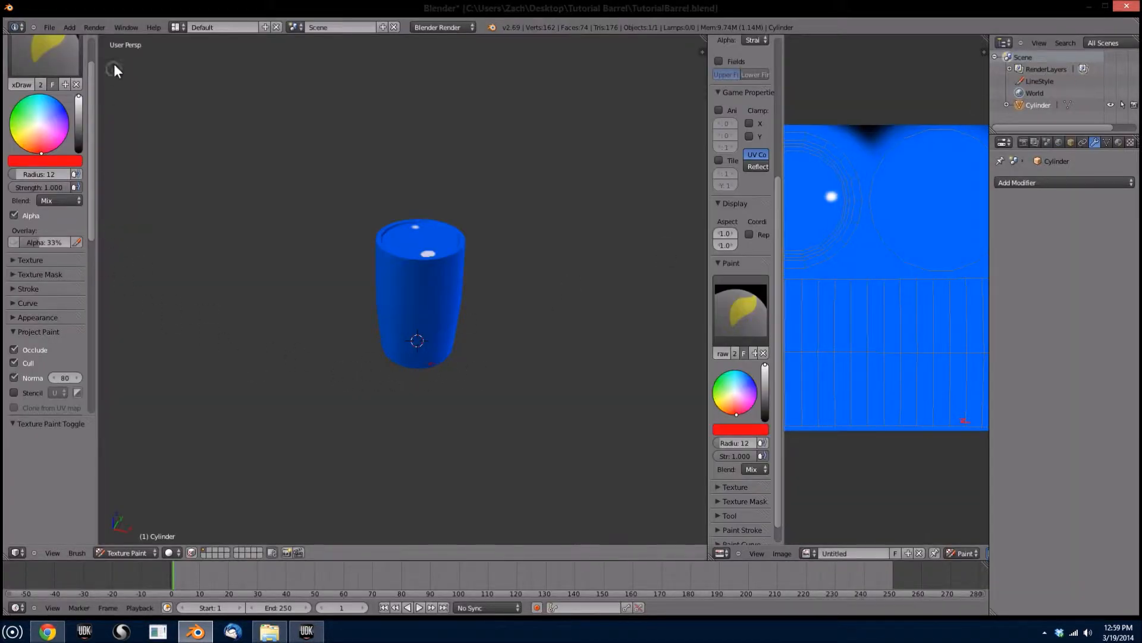
Export the barrel as an Autodesk FBX file named TutorialBarrel.fbx in the Tutorial Barrel folder.
{"action": "left_click", "coordinate": [49, 27]}
{"action": "mouse_move", "coordinate": [106, 218]}
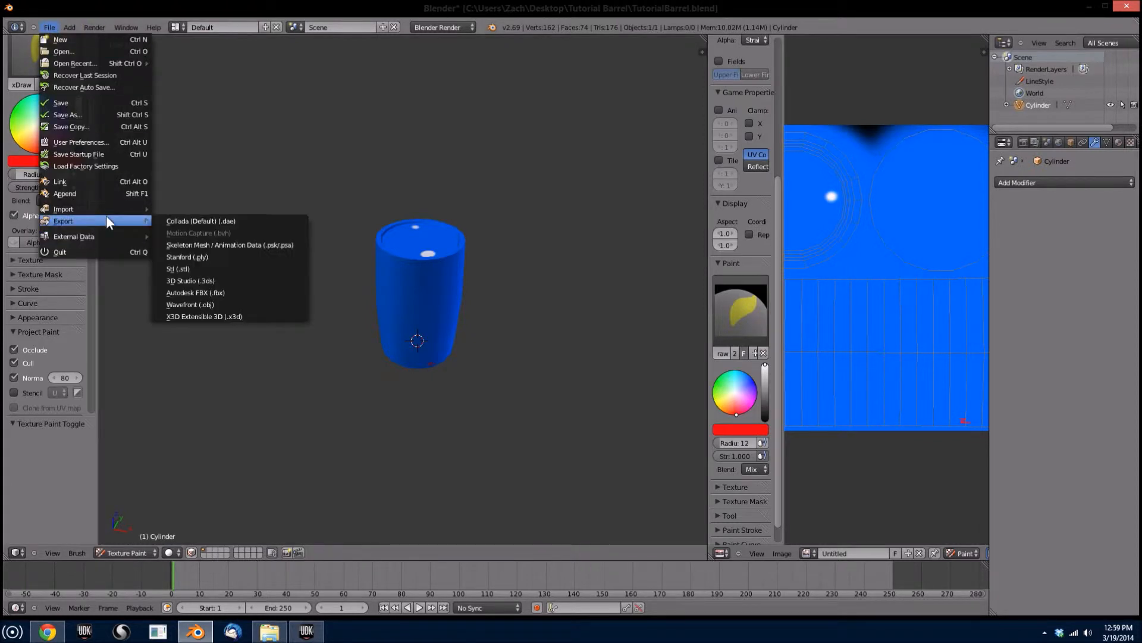
{"action": "left_click", "coordinate": [234, 292]}
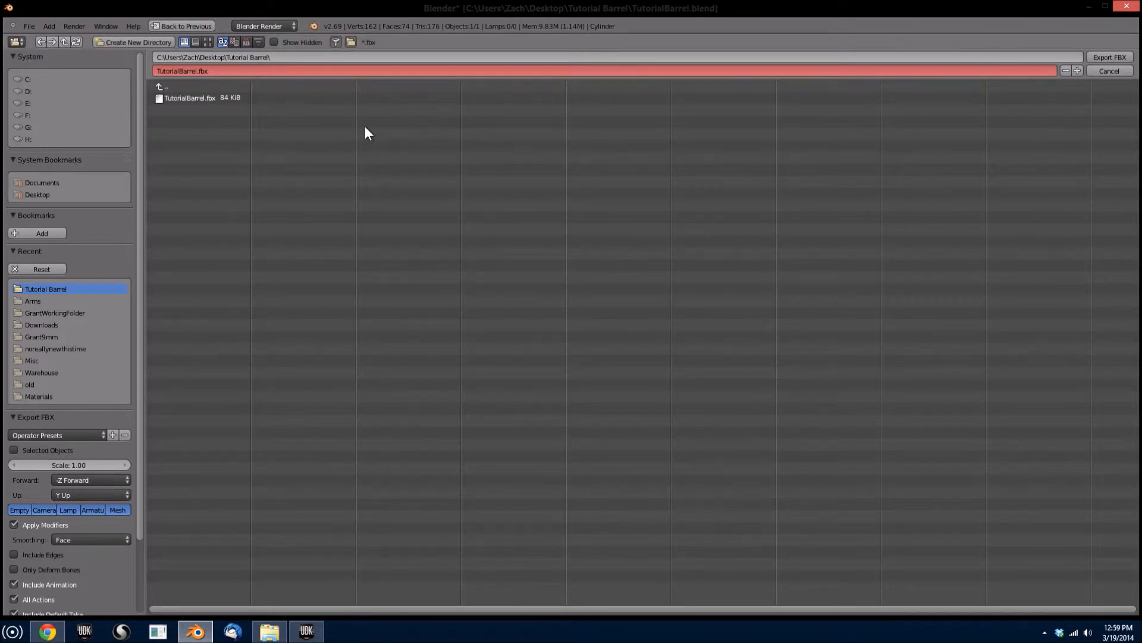
{"action": "scroll", "coordinate": [141, 467], "scroll_direction": "down", "scroll_amount": 4}
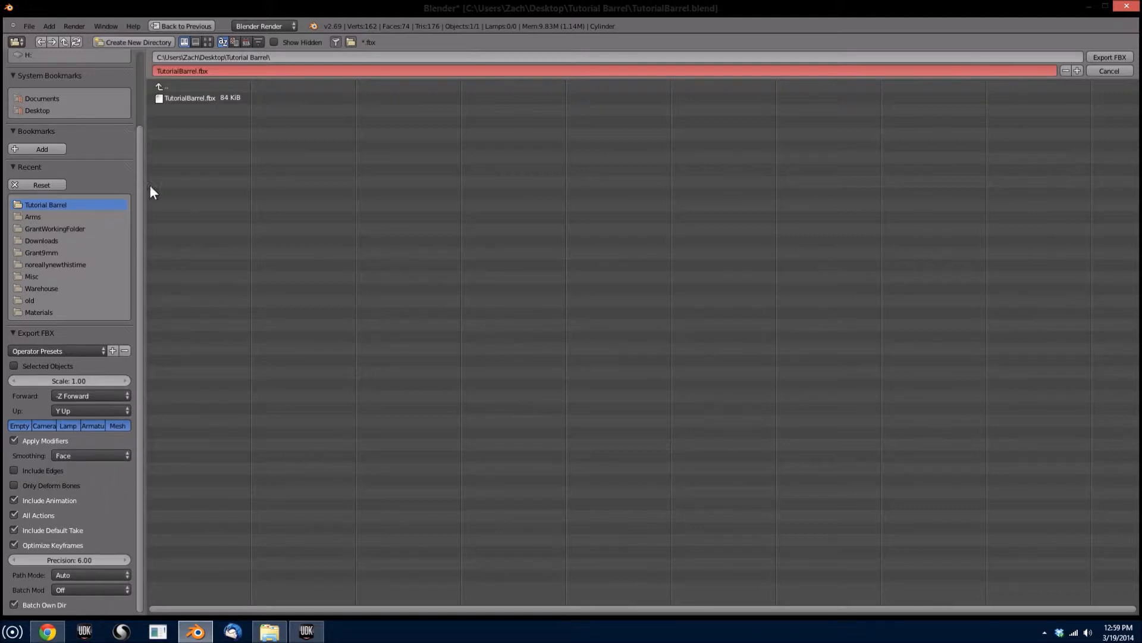
{"action": "scroll", "coordinate": [114, 362], "scroll_direction": "up", "scroll_amount": 5}
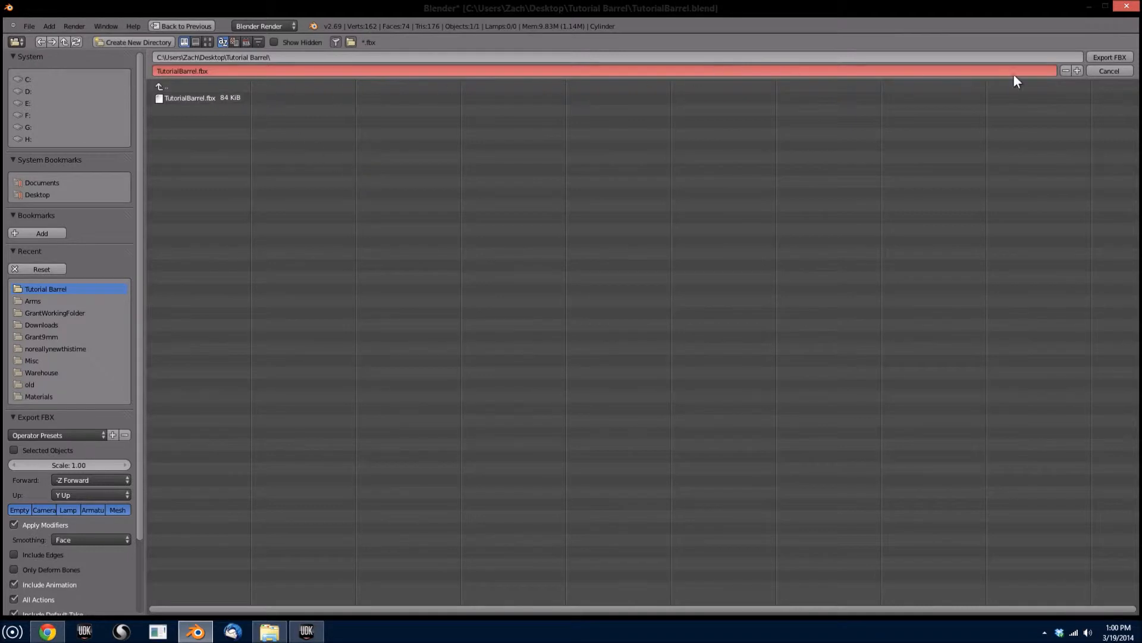
{"action": "left_click", "coordinate": [1123, 58]}
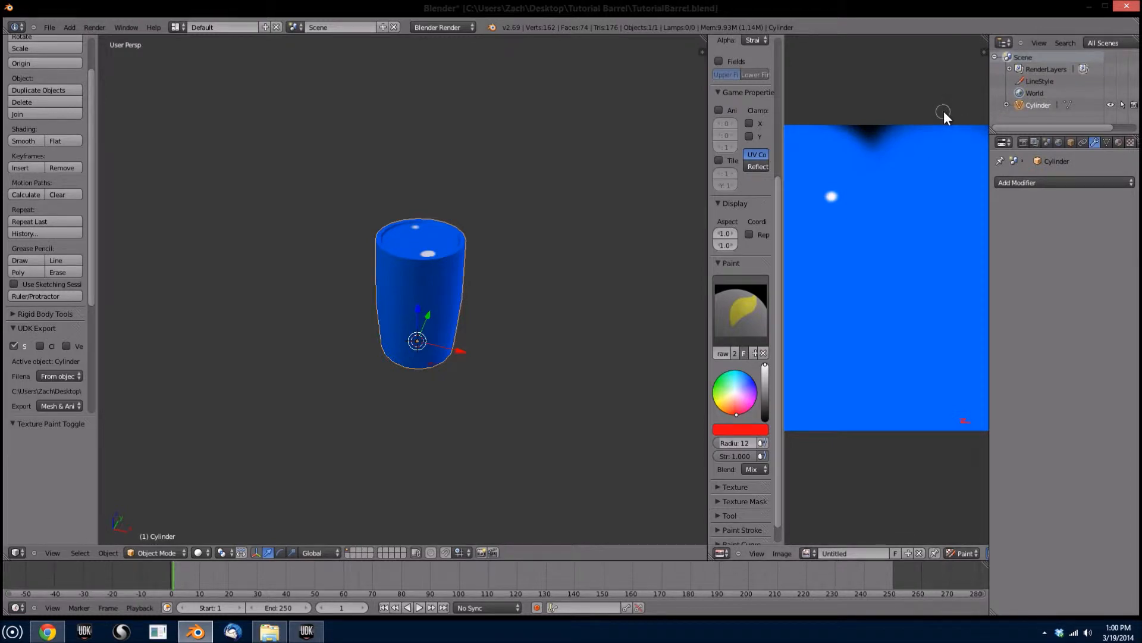
Switch to Unreal Development Kit and choose TutorialBarrel.fbx and TutorialBarrelTEX.png from the desktop's Tutorial Barrel folder for import.
{"action": "left_click", "coordinate": [1089, 6]}
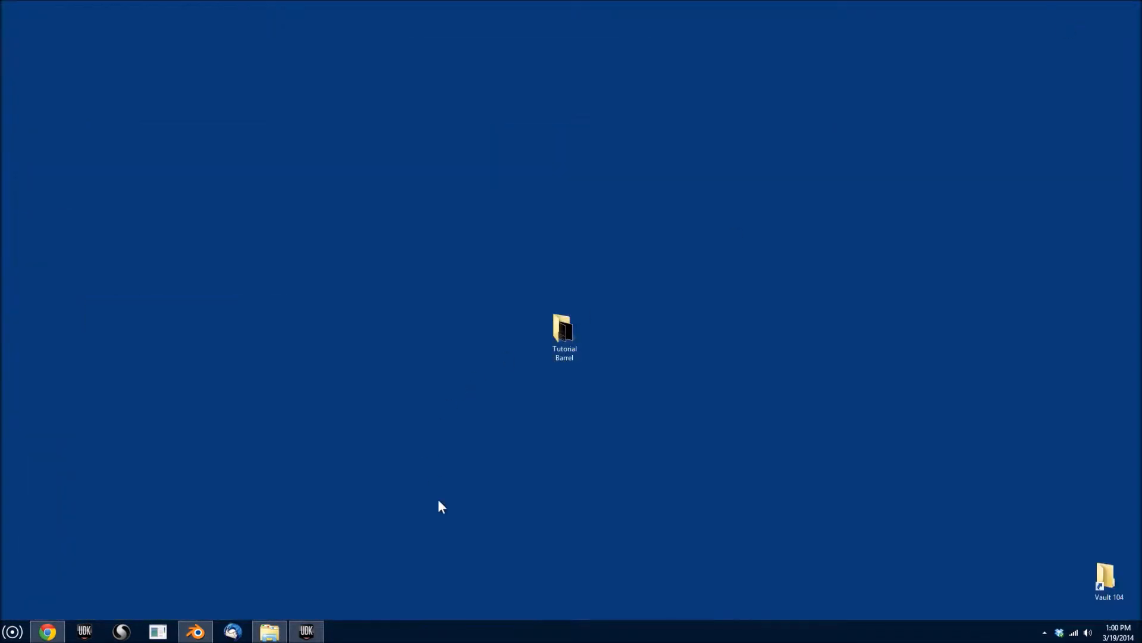
{"action": "left_click", "coordinate": [305, 630]}
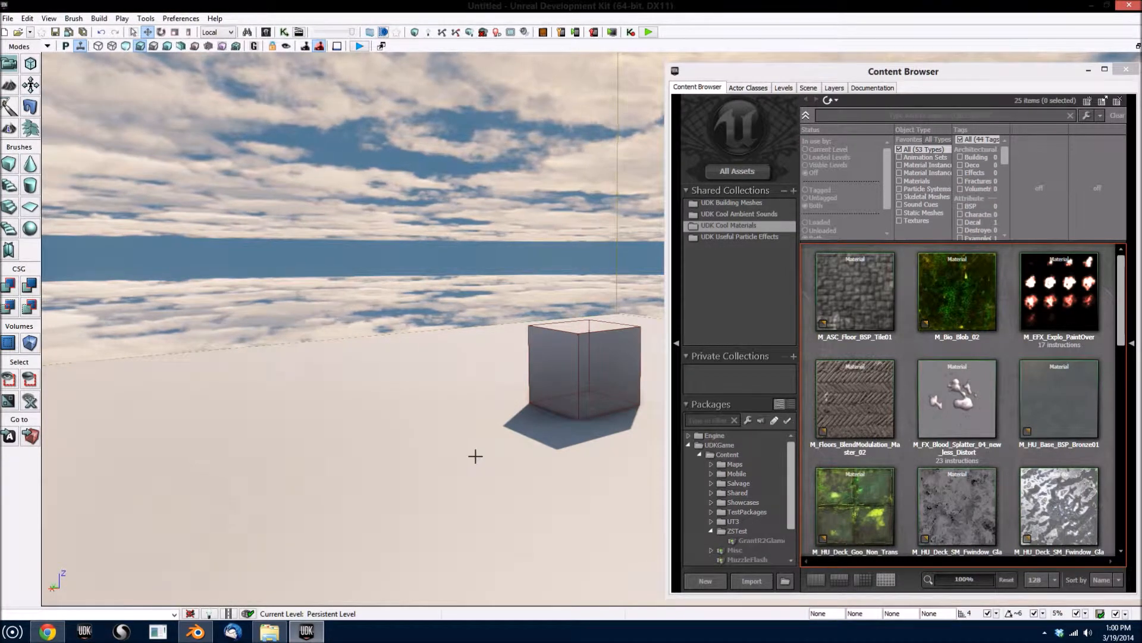
{"action": "left_click", "coordinate": [748, 581]}
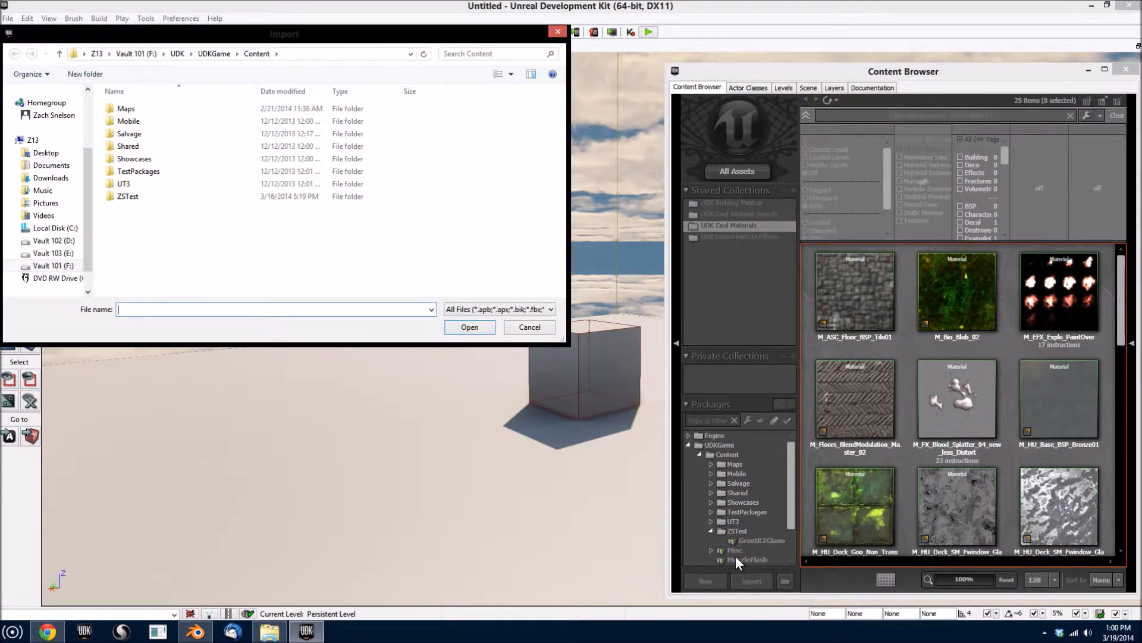
{"action": "left_click", "coordinate": [46, 152]}
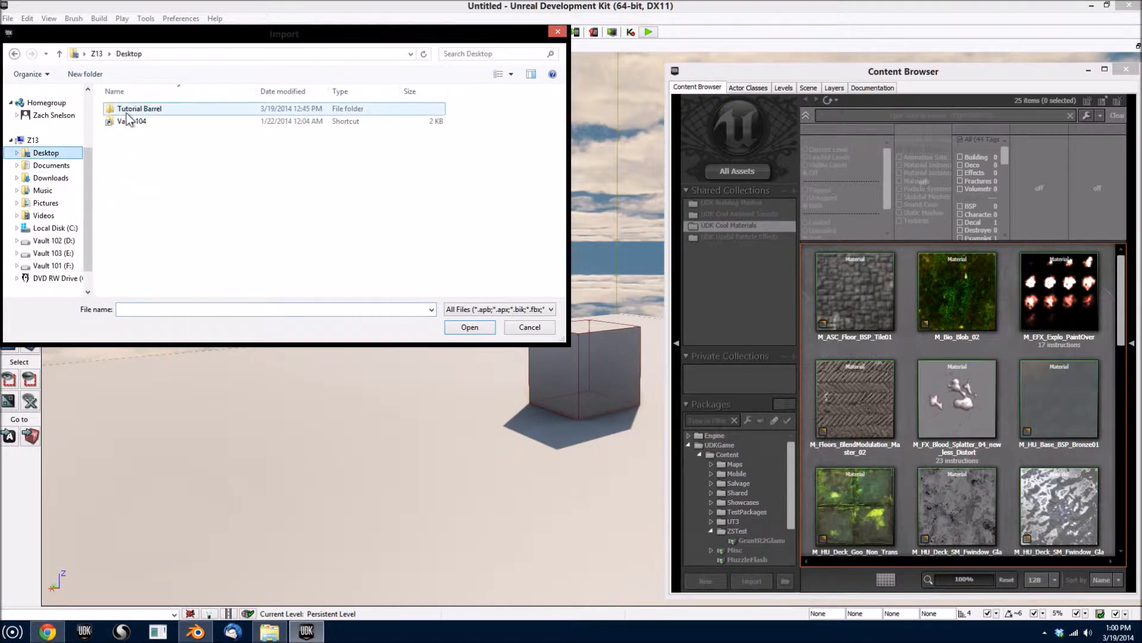
{"action": "double_click", "coordinate": [135, 109]}
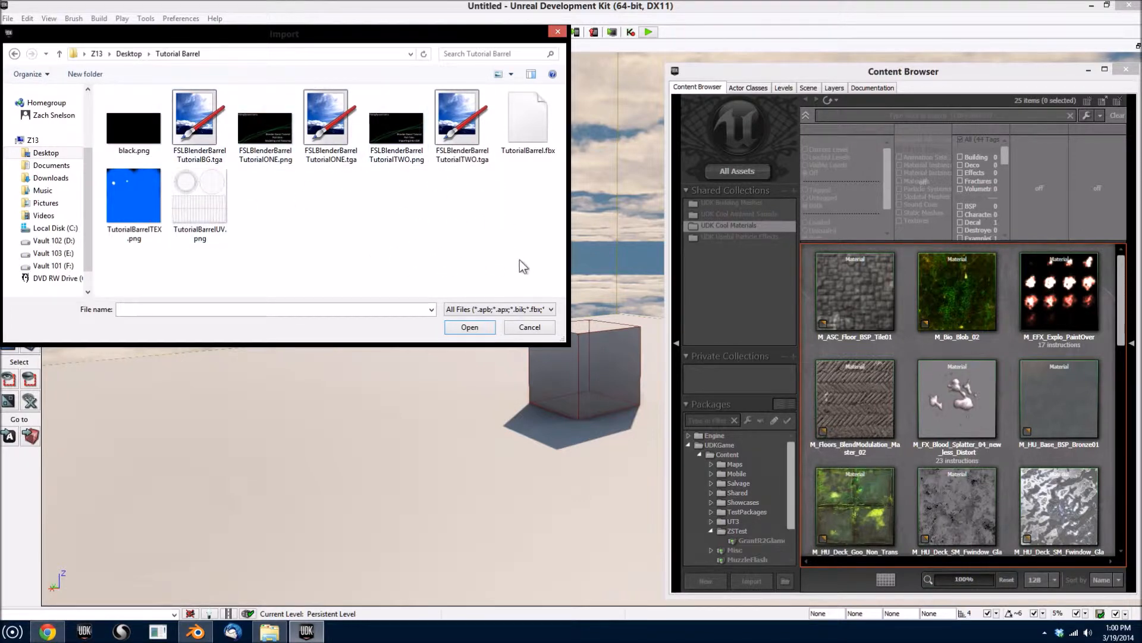
{"action": "left_click", "coordinate": [534, 149]}
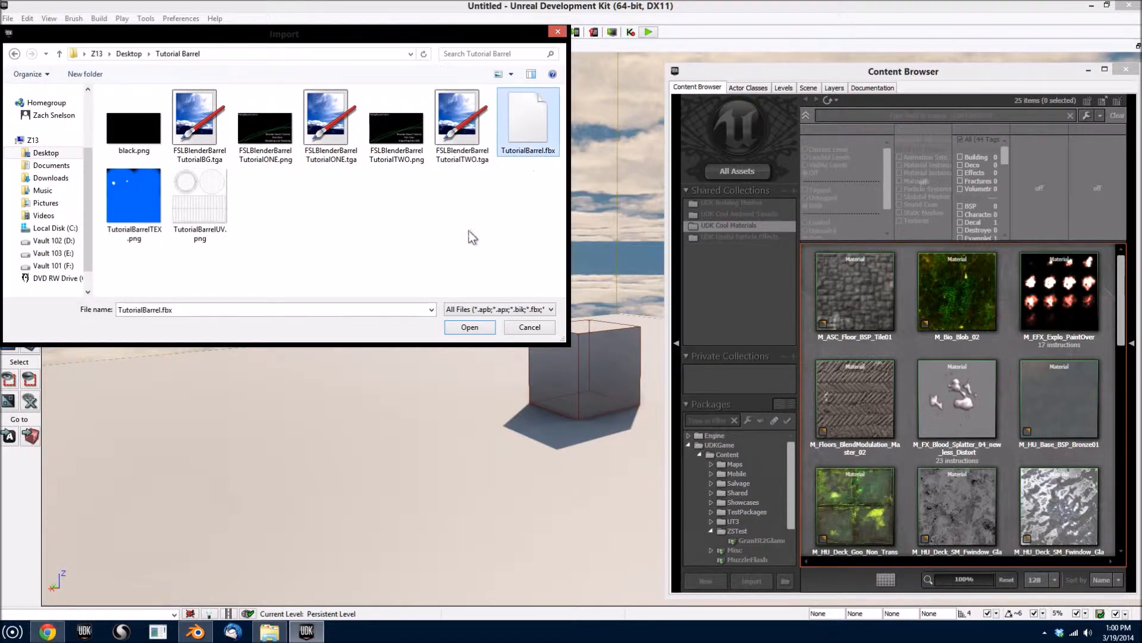
{"action": "left_click", "coordinate": [145, 239], "text": "ctrl"}
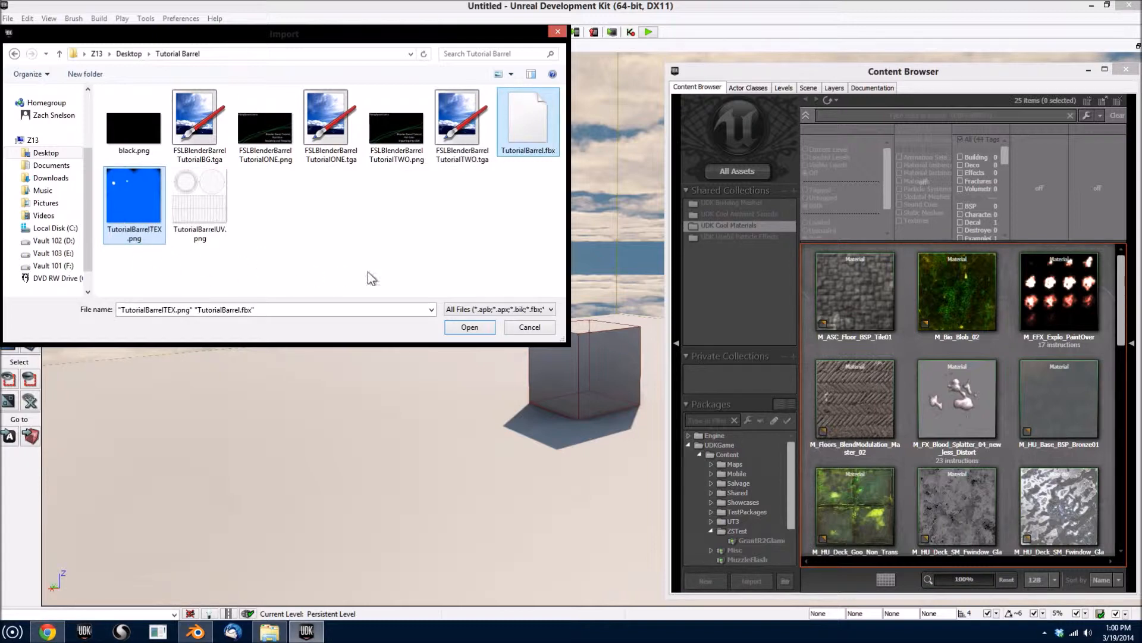
{"action": "left_click", "coordinate": [470, 327]}
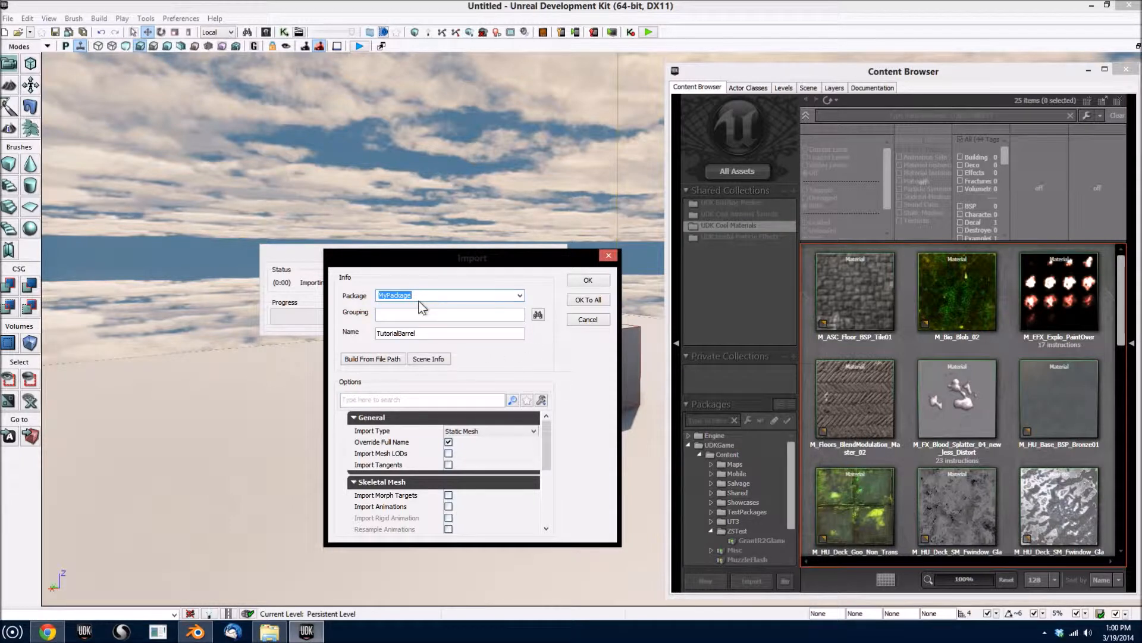
Import the static mesh into a package named TutorialBarrelPackage, then import the texture there with Create Material enabled.
{"action": "type", "text": "TutorialBarrelPackage"}
{"action": "left_click", "coordinate": [424, 333]}
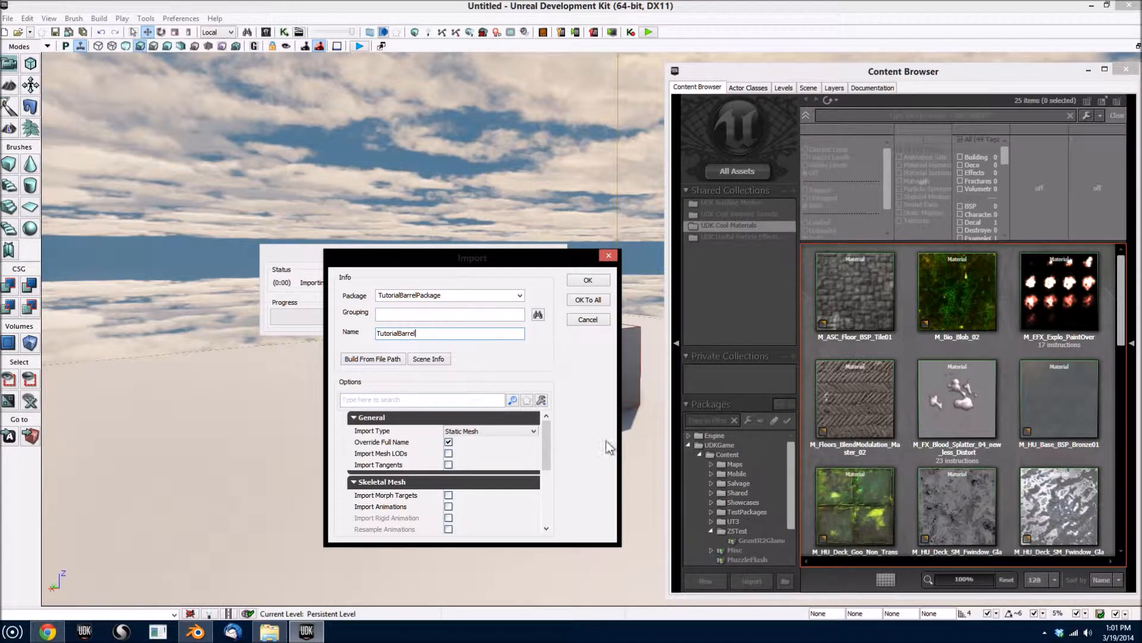
{"action": "left_click_drag", "start_coordinate": [551, 434], "coordinate": [530, 398]}
{"action": "left_click", "coordinate": [592, 279]}
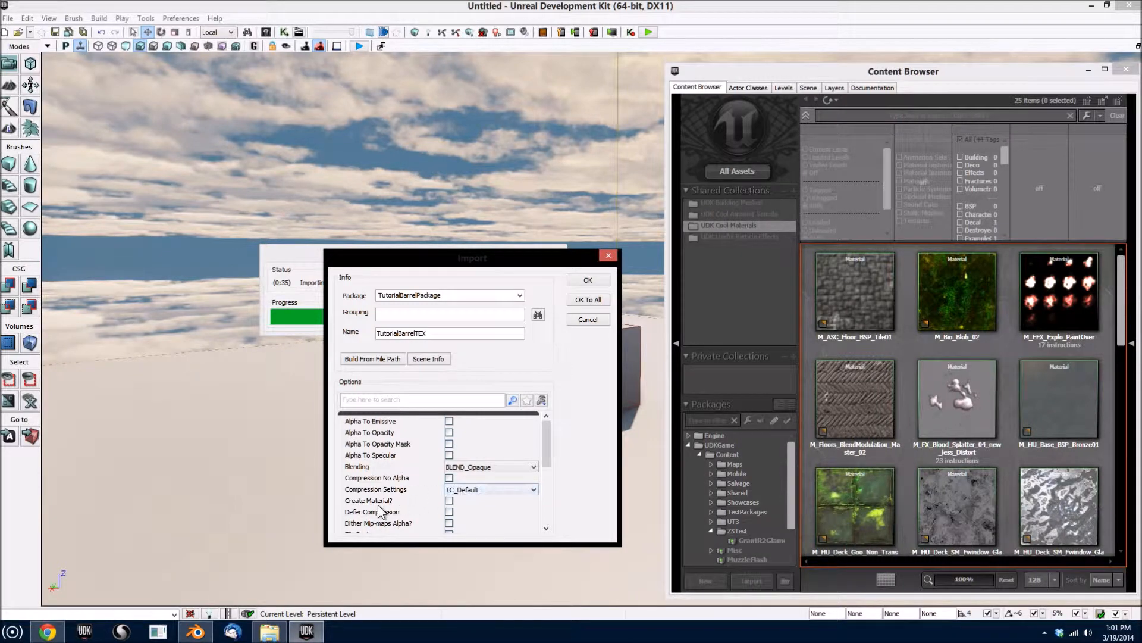
{"action": "left_click", "coordinate": [450, 500]}
{"action": "left_click", "coordinate": [597, 283]}
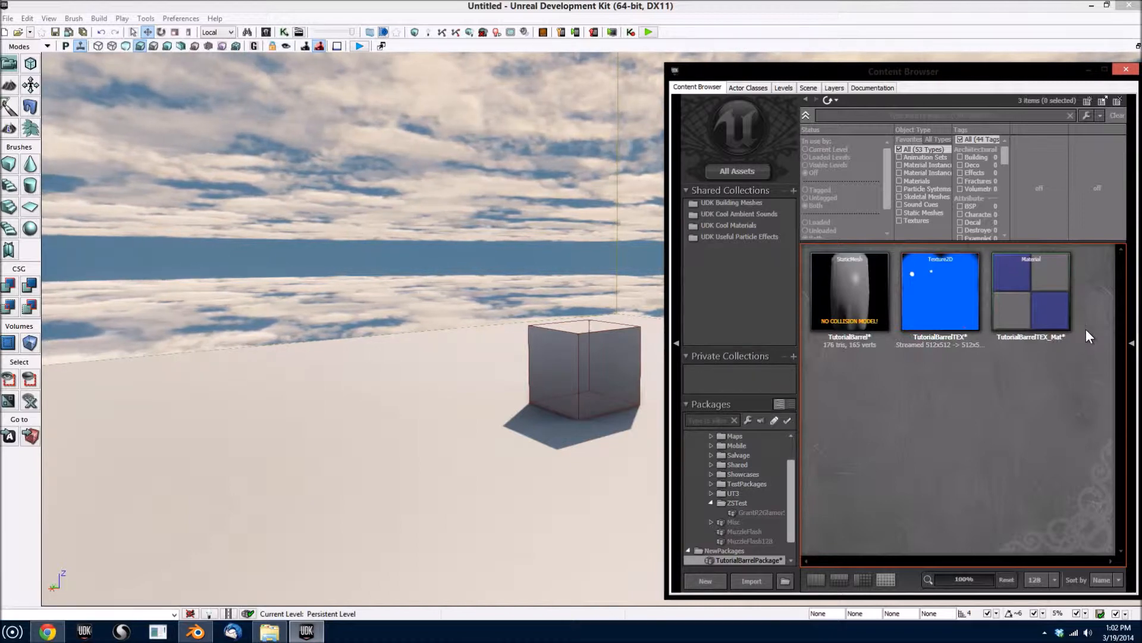
Open the TutorialBarrelTEX_Mat material and move its Texture Sample node clear of the material node, beside its inputs.
{"action": "left_click", "coordinate": [1047, 287]}
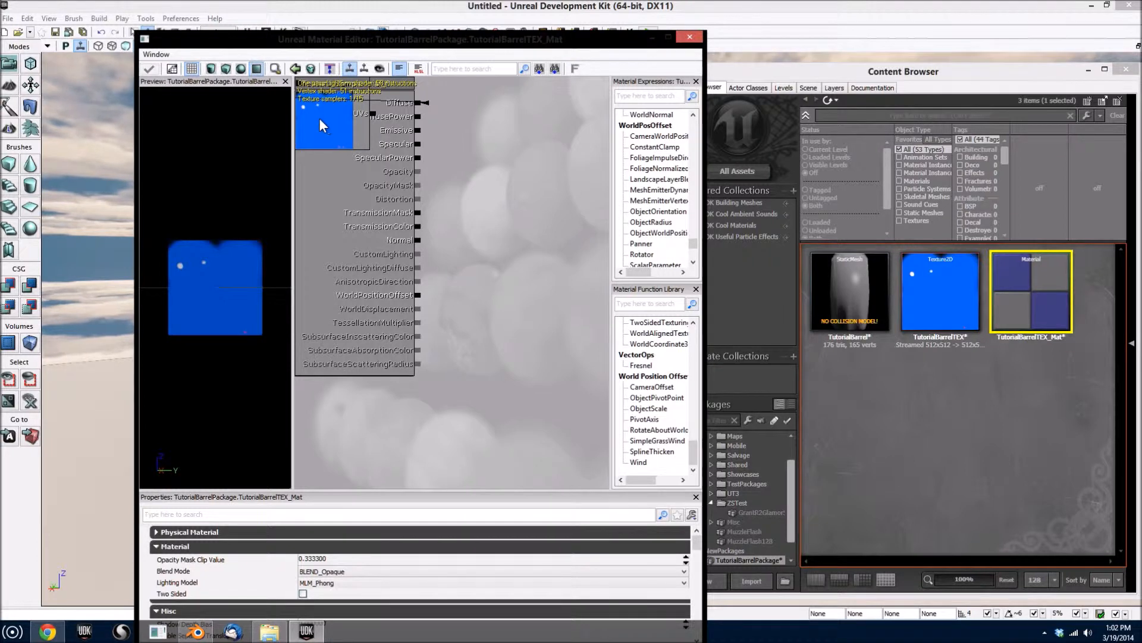
{"action": "left_click", "coordinate": [317, 139]}
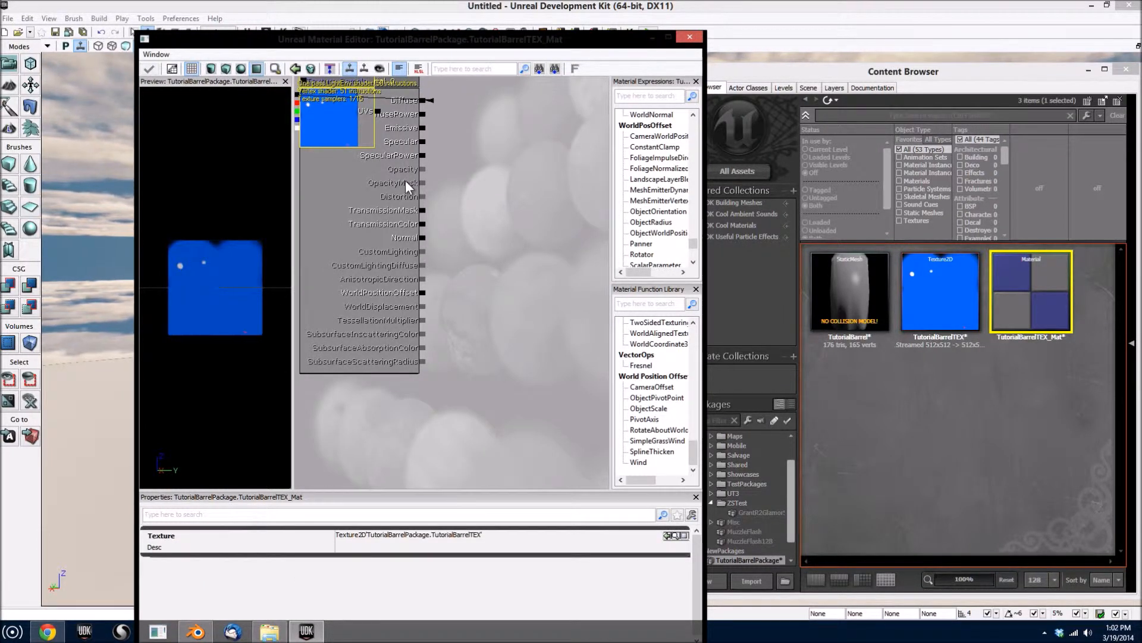
{"action": "left_click_drag", "start_coordinate": [351, 141], "coordinate": [365, 191]}
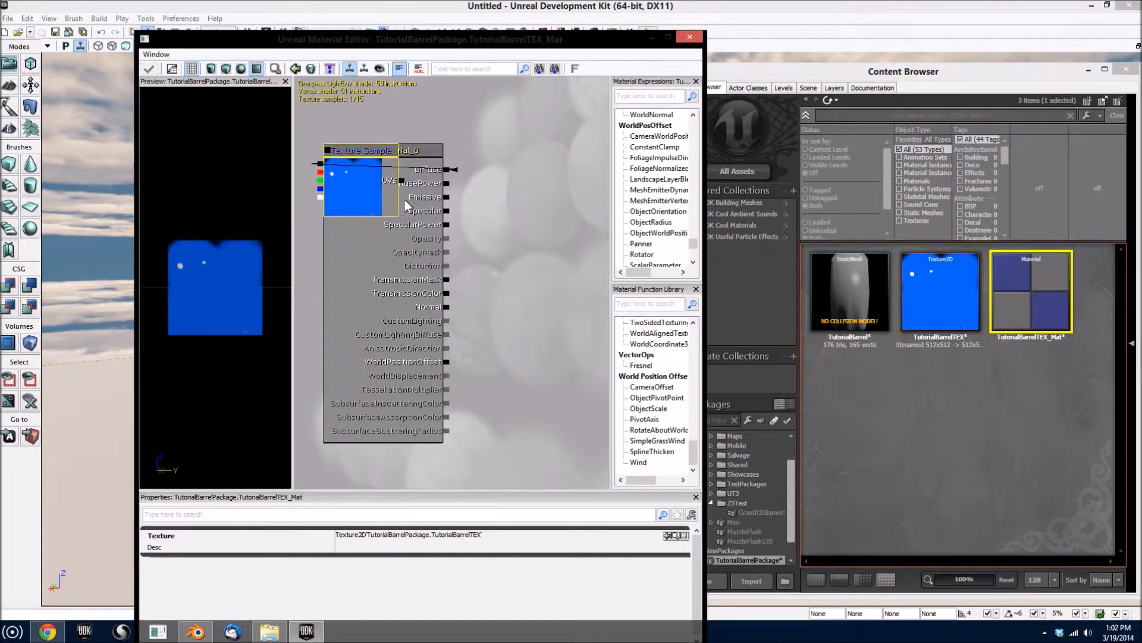
{"action": "left_click_drag", "start_coordinate": [362, 204], "coordinate": [535, 221]}
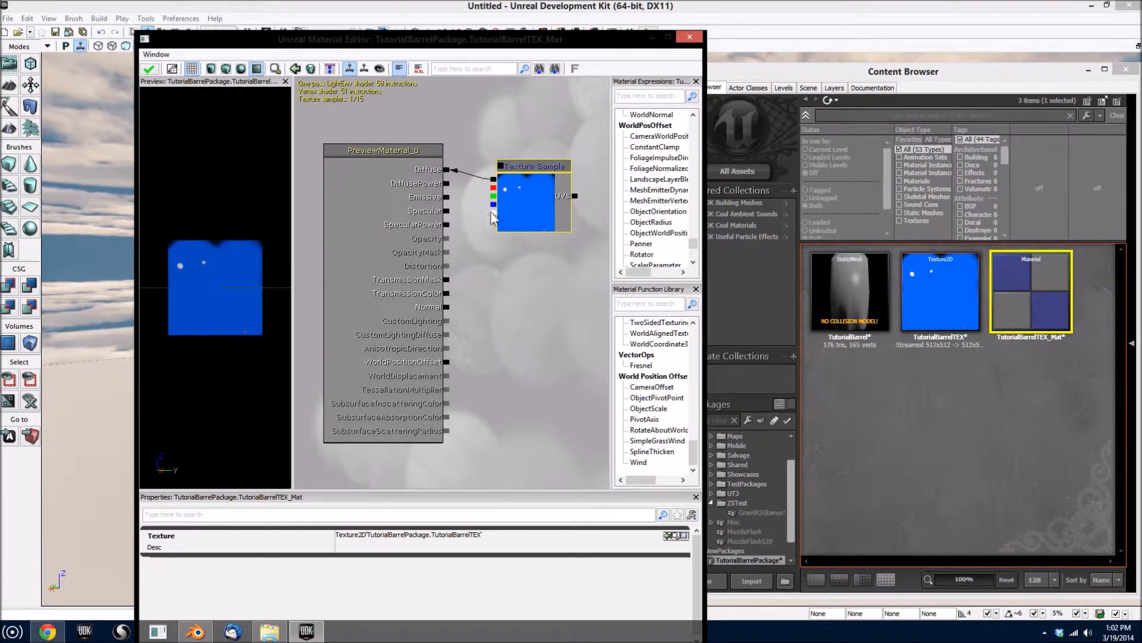
Connect the Texture Sample's alpha output to the material's Specular input, apply the change and close the material editor.
{"action": "left_click_drag", "start_coordinate": [493, 213], "coordinate": [448, 212]}
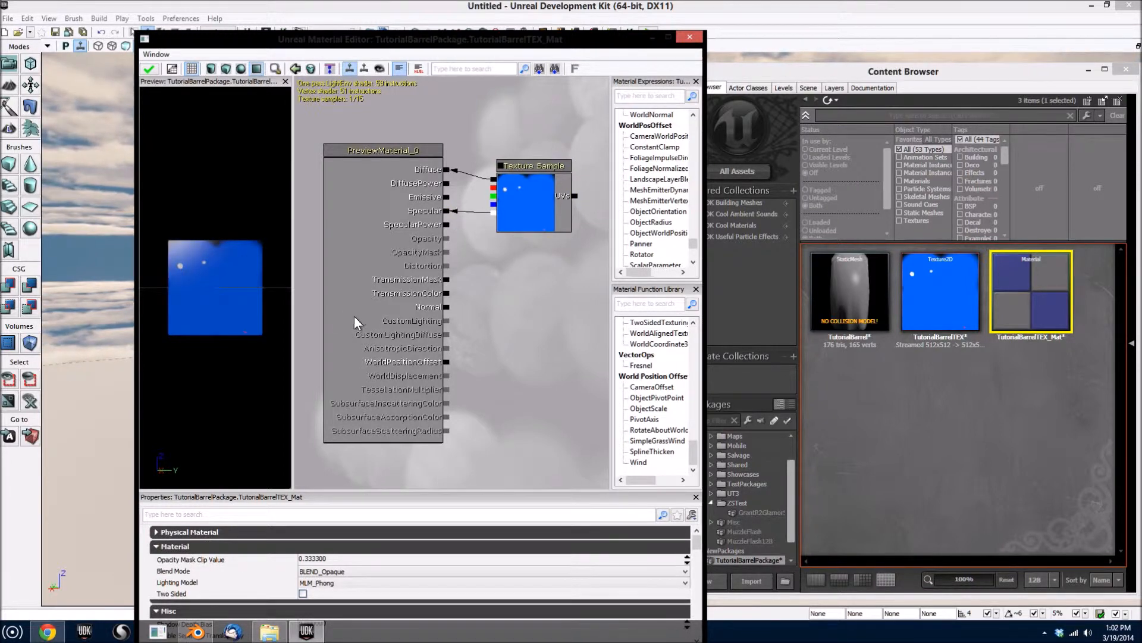
{"action": "right_click_drag", "start_coordinate": [247, 352], "coordinate": [247, 339]}
{"action": "left_click_drag", "start_coordinate": [247, 351], "coordinate": [275, 343]}
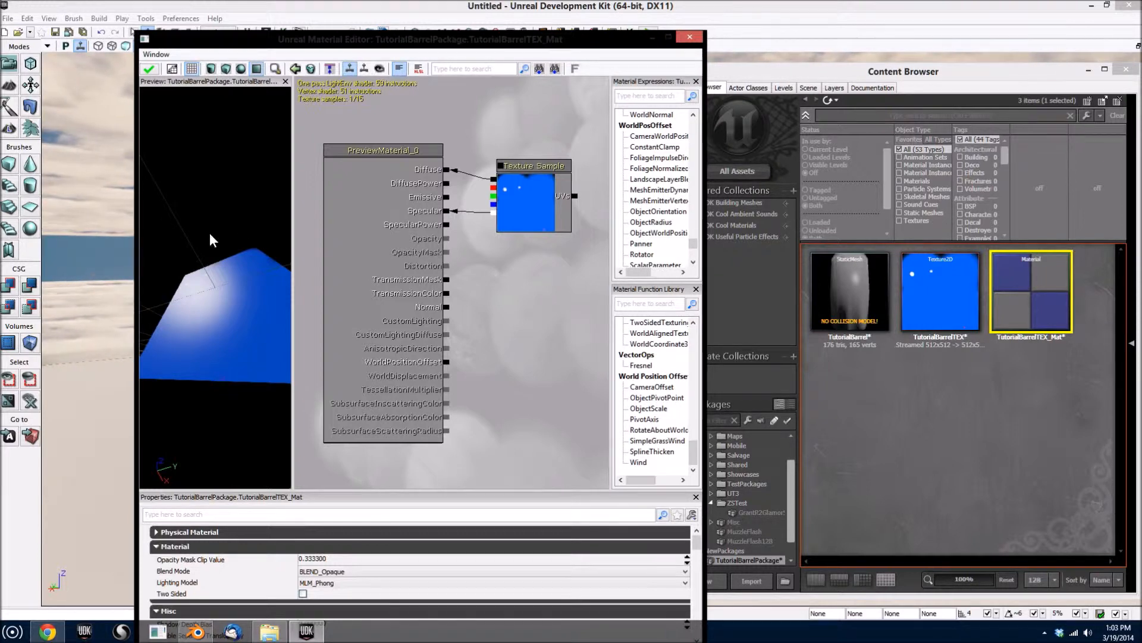
{"action": "left_click", "coordinate": [149, 68]}
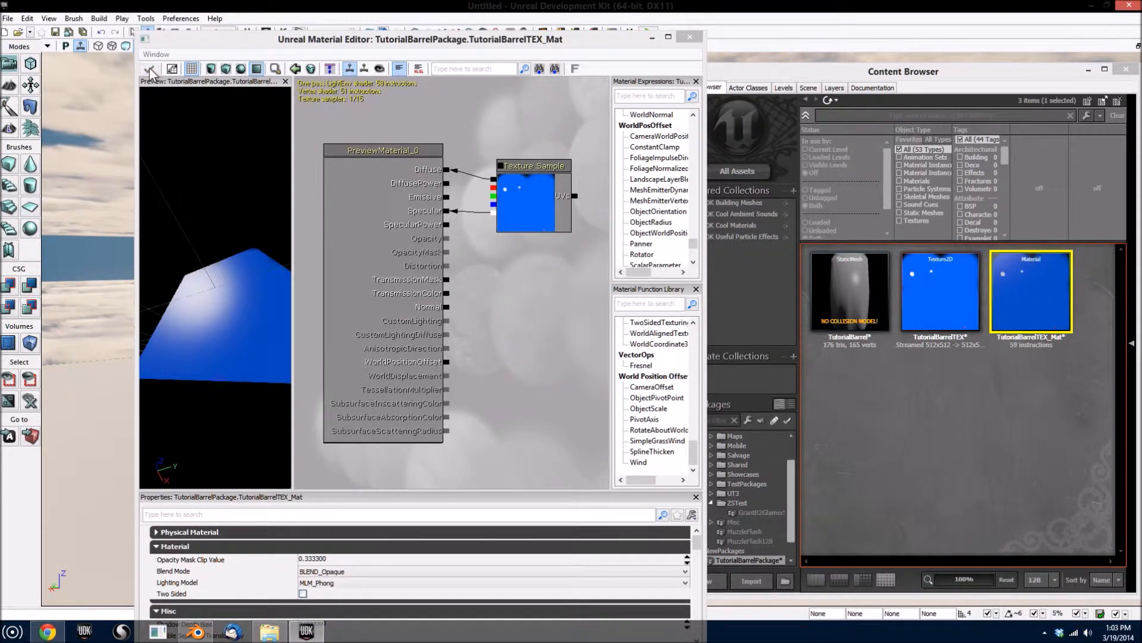
{"action": "left_click", "coordinate": [690, 37]}
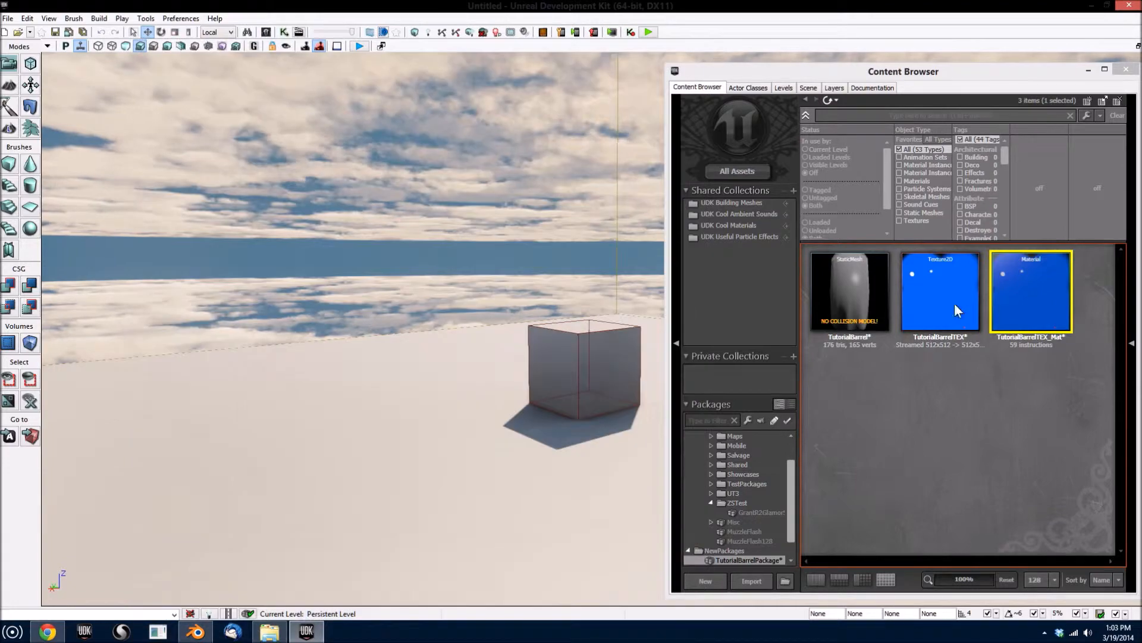
Open the TutorialBarrel static mesh and examine its shape and shading from several angles and under different light directions.
{"action": "left_click", "coordinate": [1022, 478]}
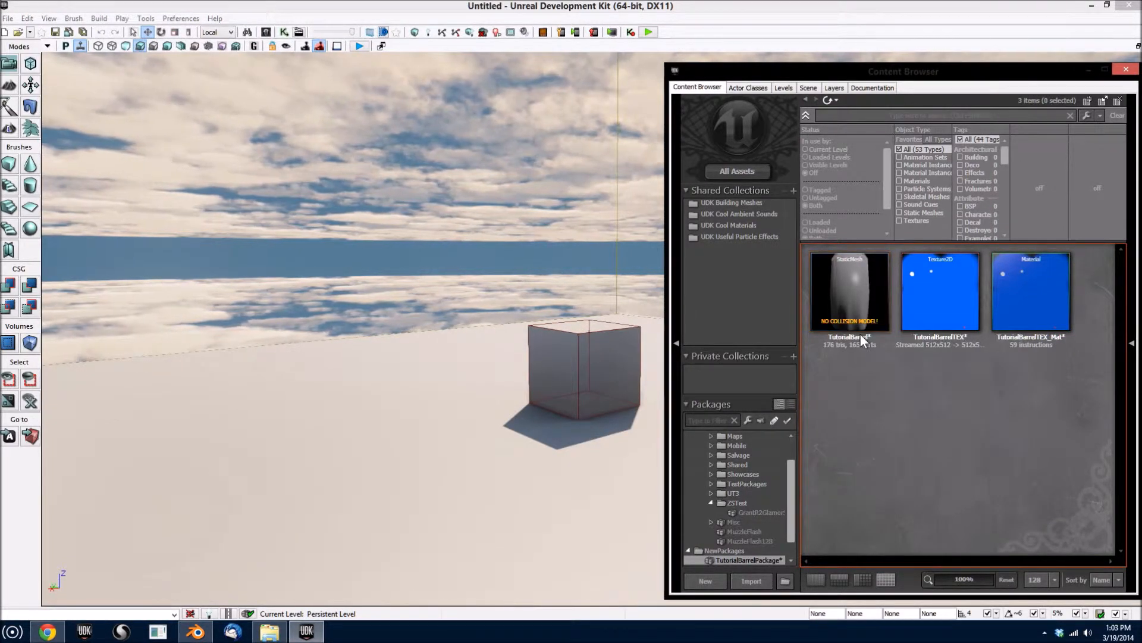
{"action": "double_click", "coordinate": [863, 320]}
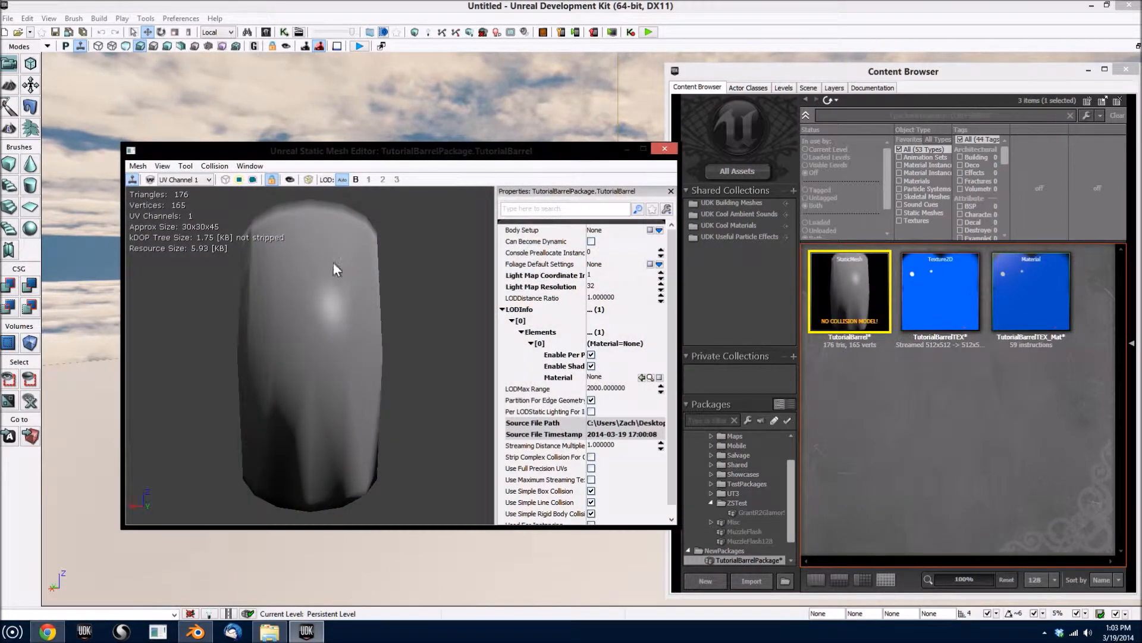
{"action": "left_click_drag", "start_coordinate": [458, 372], "coordinate": [339, 522]}
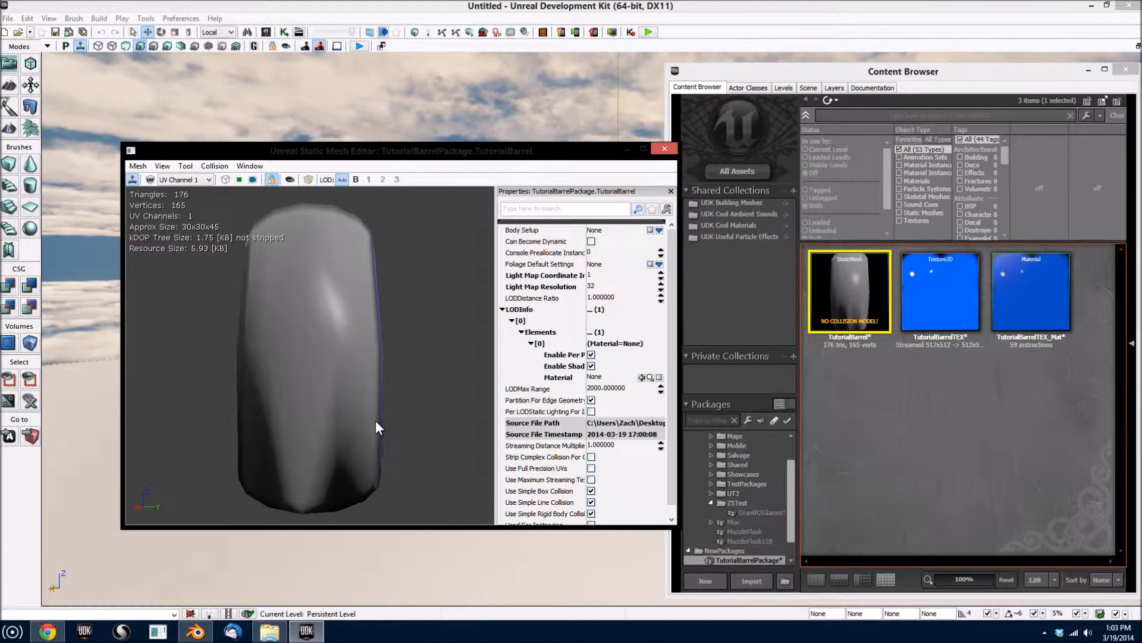
{"action": "left_click_drag", "start_coordinate": [444, 353], "coordinate": [410, 273]}
{"action": "right_click_drag", "start_coordinate": [409, 273], "coordinate": [408, 322]}
{"action": "left_click_drag", "start_coordinate": [408, 321], "coordinate": [402, 286]}
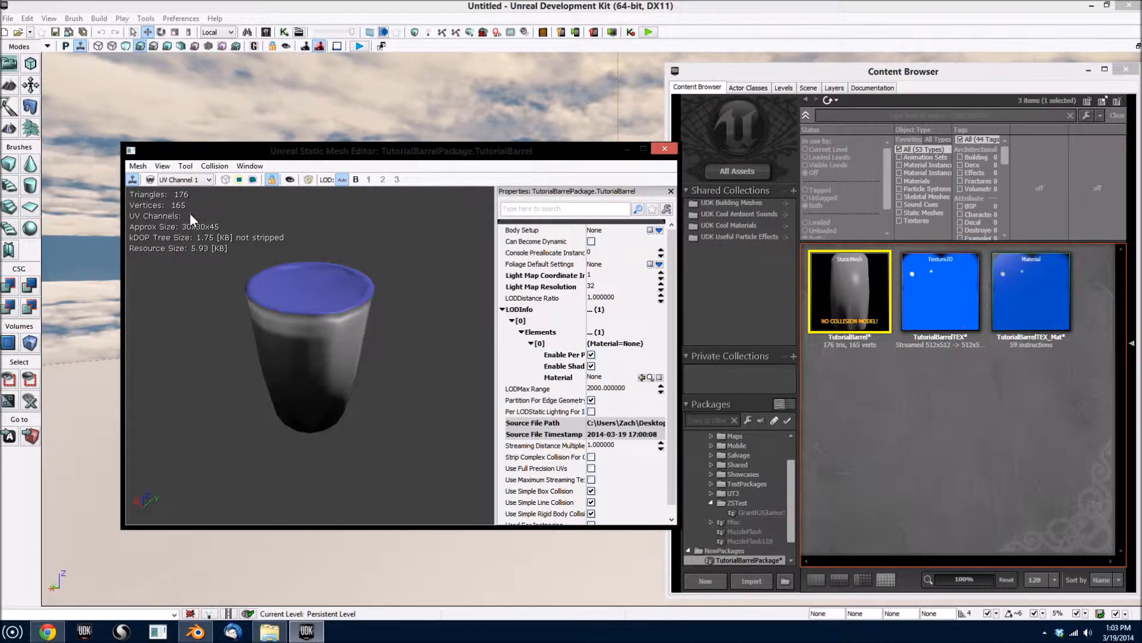
{"action": "left_click_drag", "start_coordinate": [351, 327], "coordinate": [382, 327]}
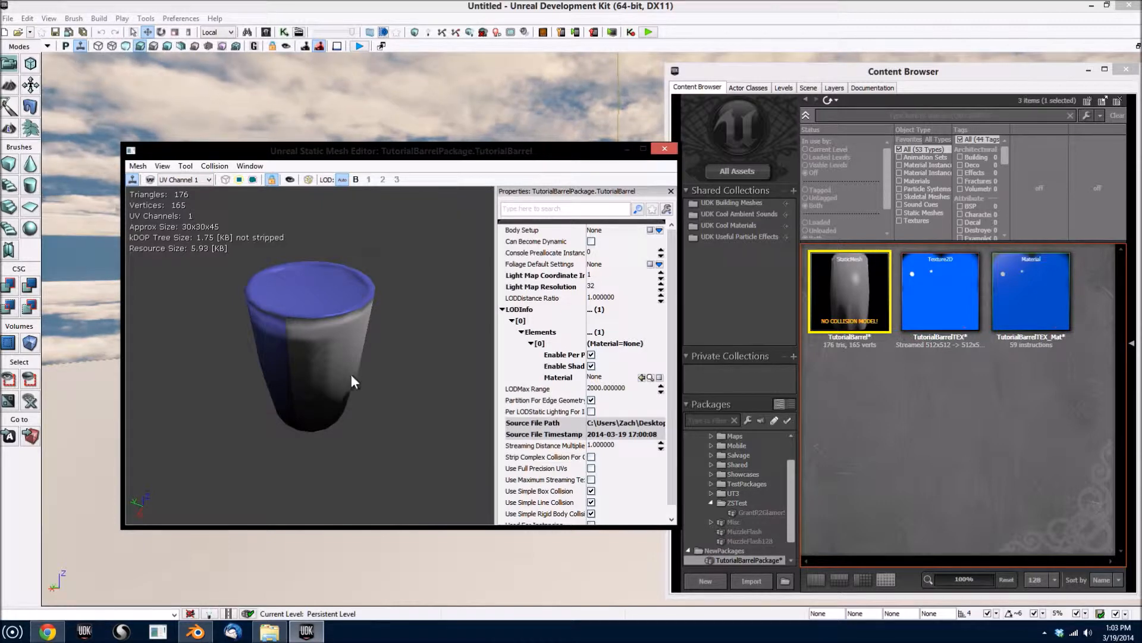
{"action": "left_click_drag", "start_coordinate": [302, 391], "coordinate": [386, 255]}
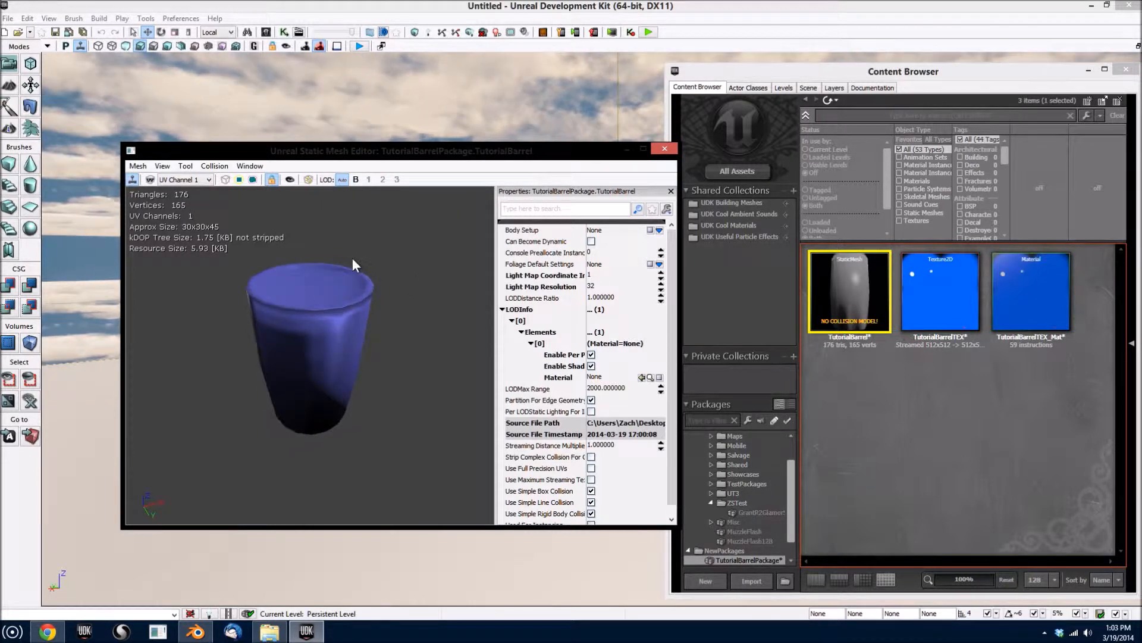
{"action": "left_click_drag", "start_coordinate": [290, 394], "coordinate": [341, 263]}
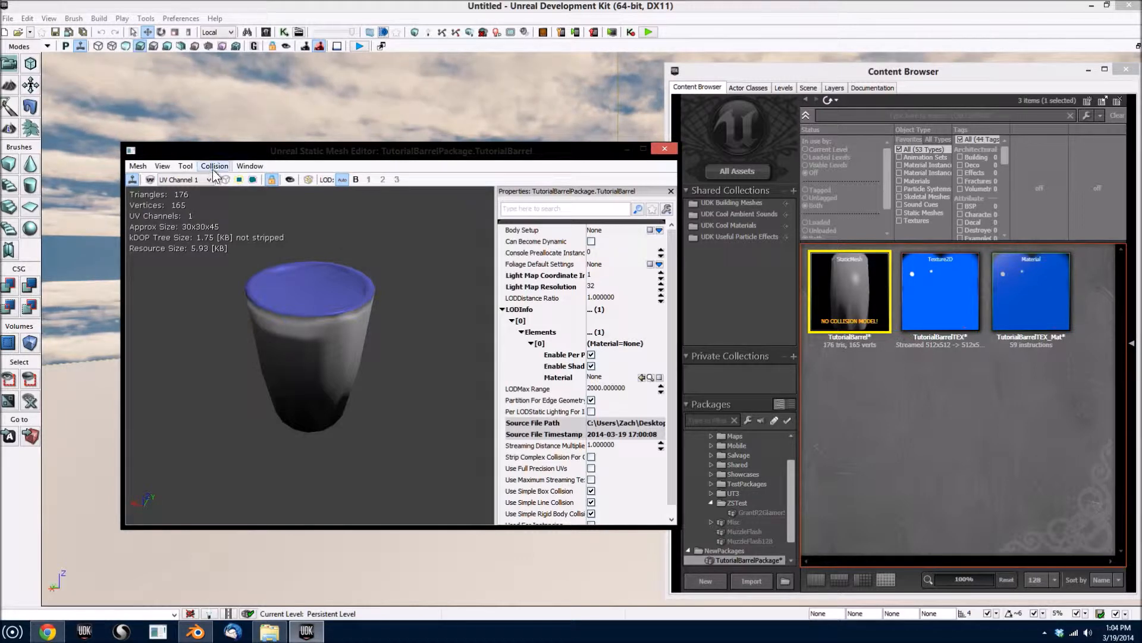
Generate a 10DOP-Z simplified collision for the barrel mesh and check how its hull fits from different angles.
{"action": "left_click", "coordinate": [254, 181]}
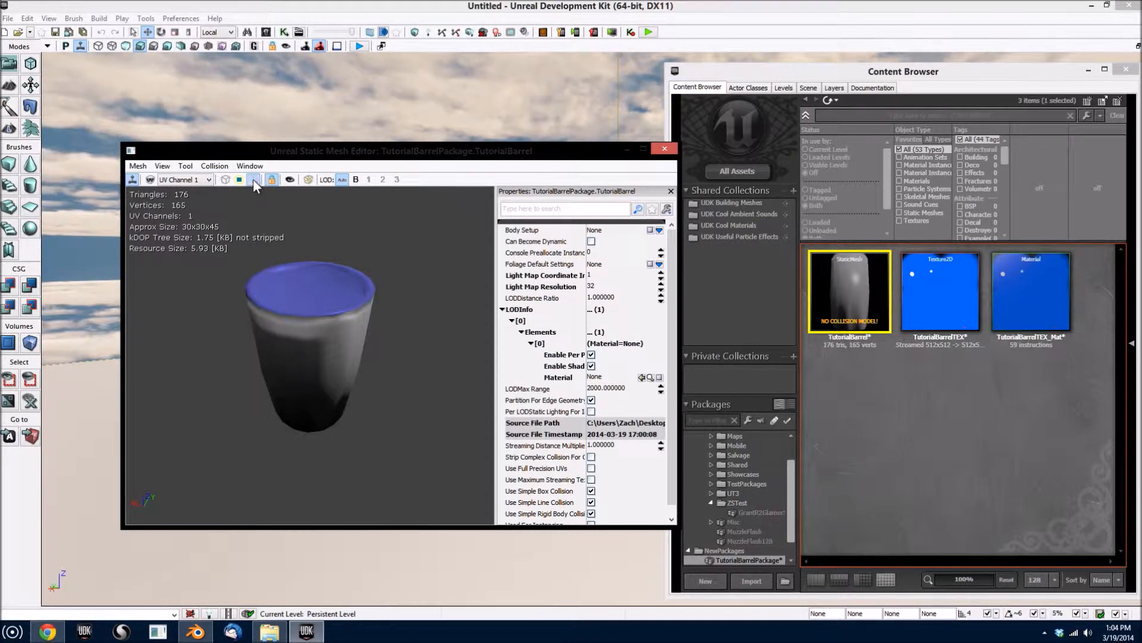
{"action": "left_click", "coordinate": [213, 166]}
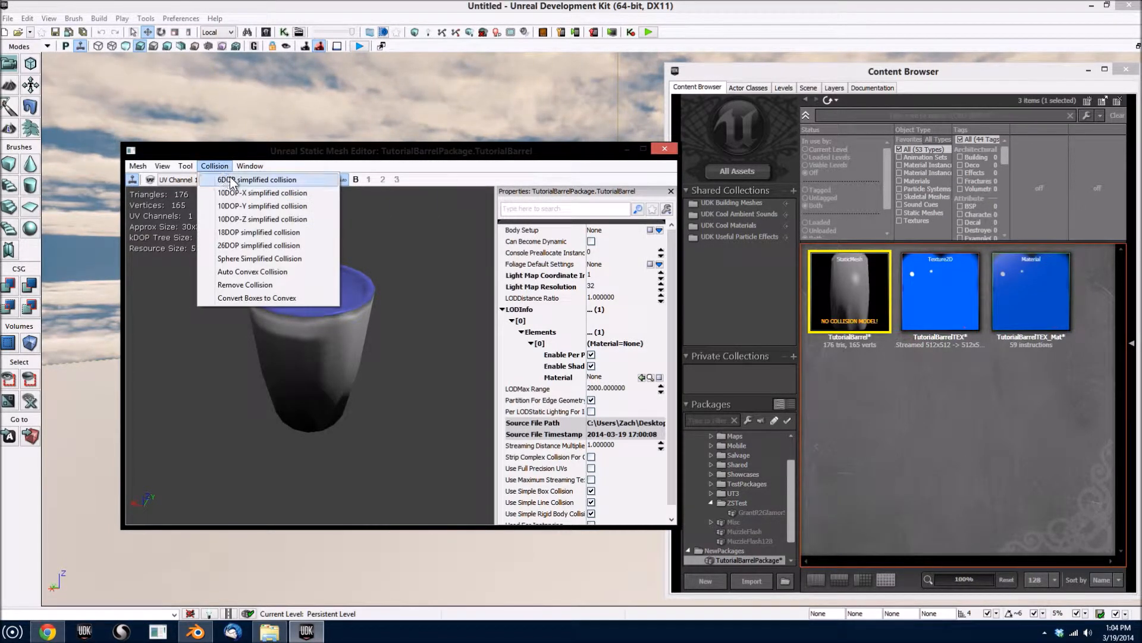
{"action": "left_click", "coordinate": [264, 220]}
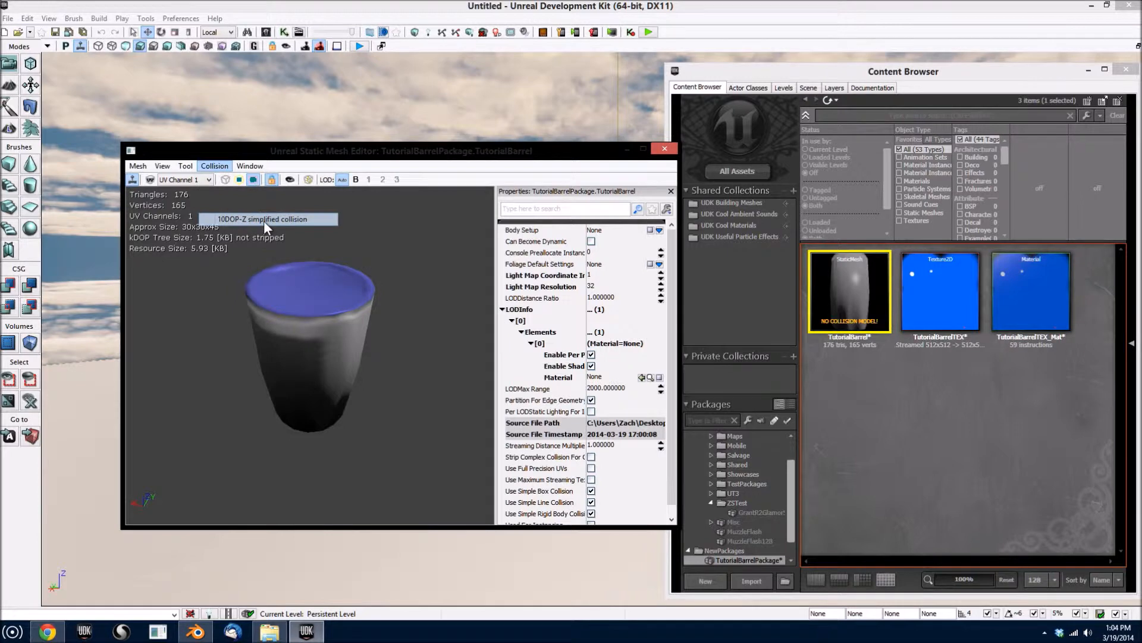
{"action": "left_click_drag", "start_coordinate": [445, 354], "coordinate": [376, 252]}
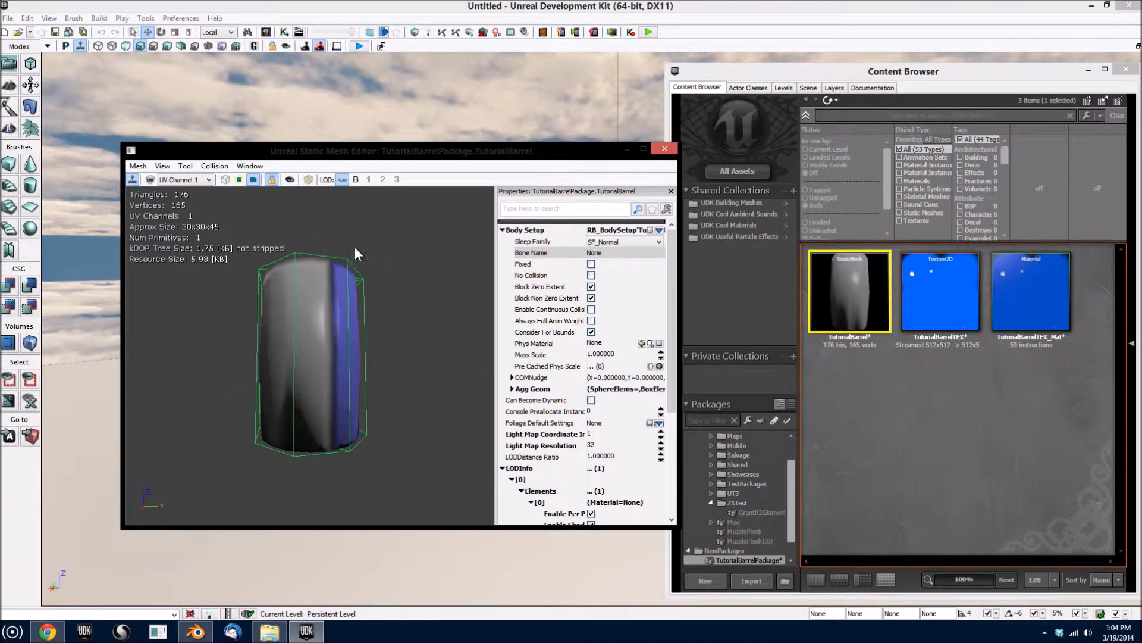
{"action": "left_click", "coordinate": [257, 181]}
{"action": "left_click", "coordinate": [257, 181]}
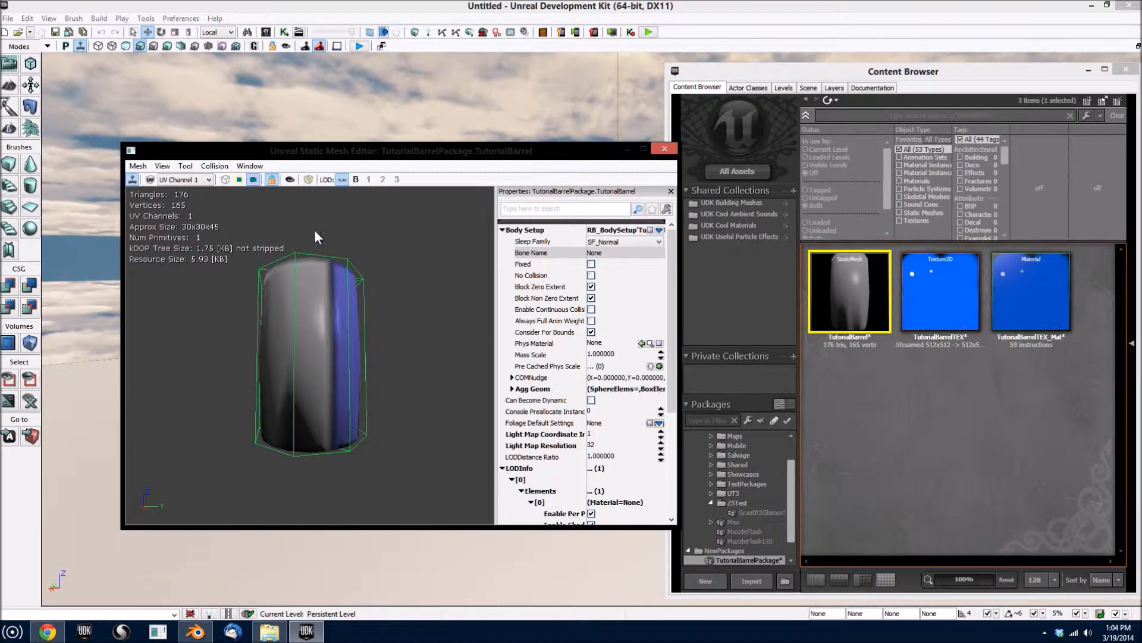
{"action": "left_click_drag", "start_coordinate": [453, 272], "coordinate": [423, 292]}
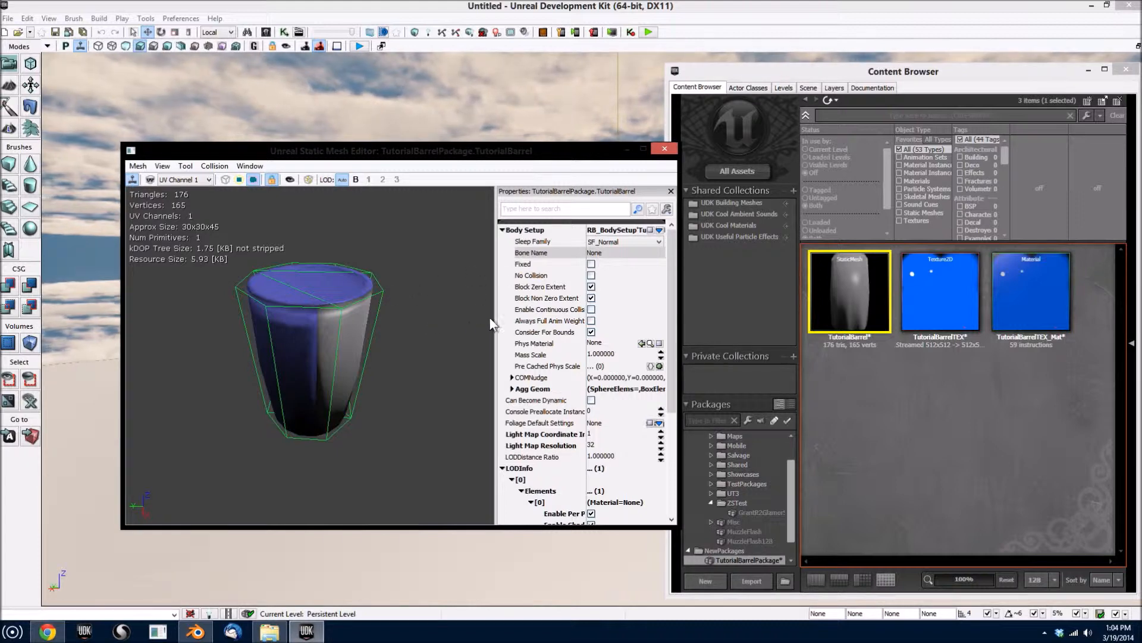
Assign the TutorialBarrelTEX_Mat material to the barrel mesh's LODInfo element 0 and inspect its shine from several angles.
{"action": "scroll", "coordinate": [673, 300], "scroll_direction": "down", "scroll_amount": 5}
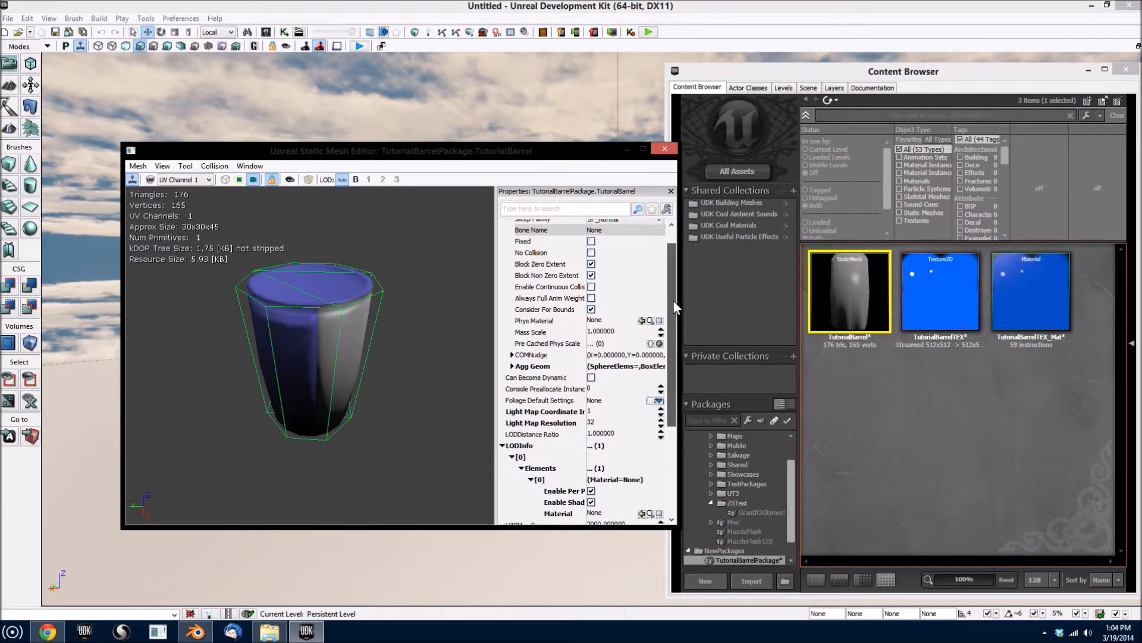
{"action": "left_click_drag", "start_coordinate": [307, 390], "coordinate": [256, 327]}
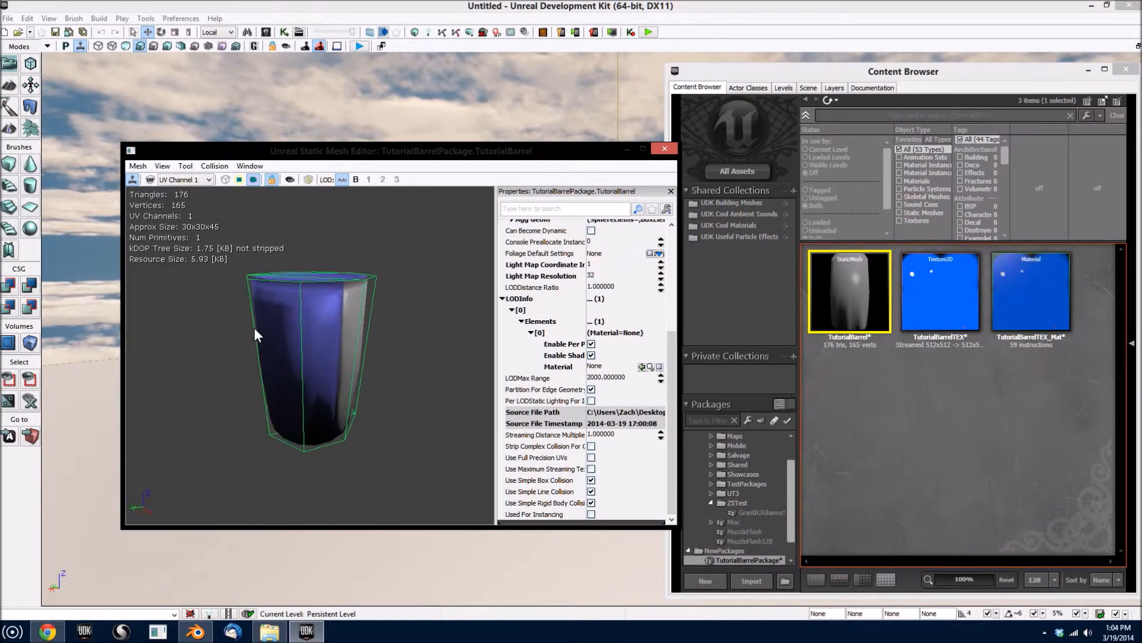
{"action": "left_click_drag", "start_coordinate": [426, 306], "coordinate": [413, 319]}
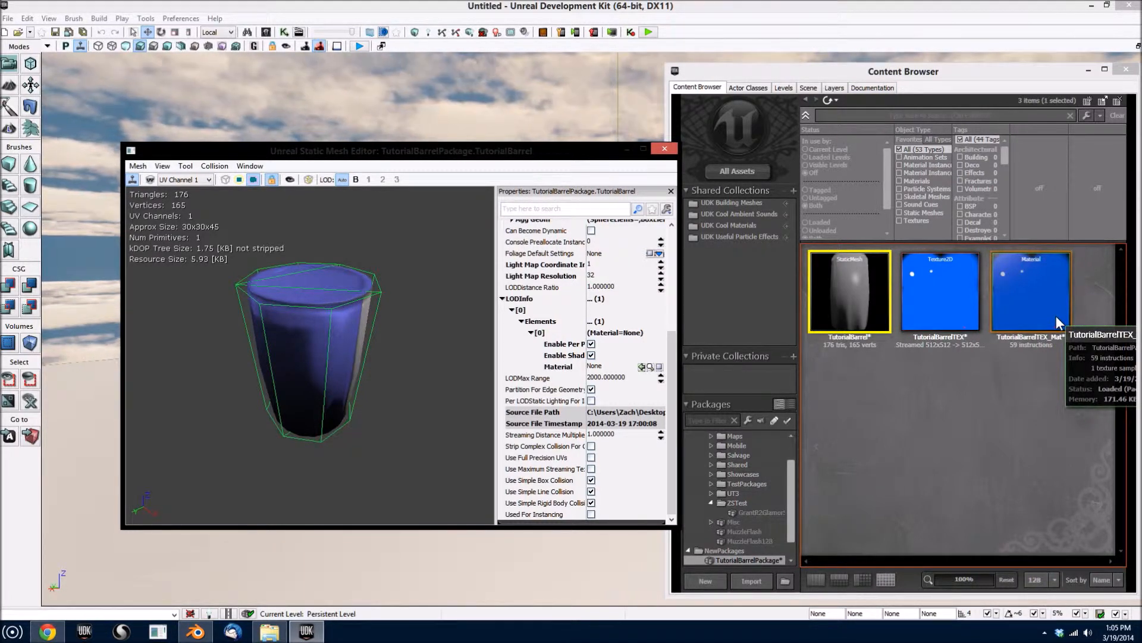
{"action": "left_click_drag", "start_coordinate": [1055, 315], "coordinate": [651, 433]}
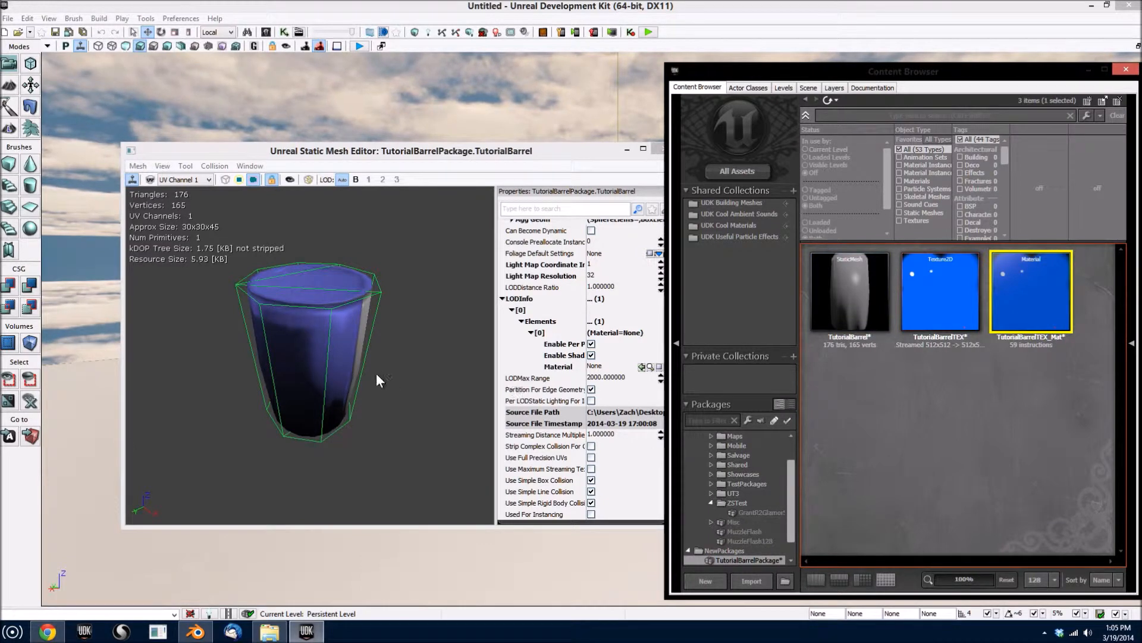
{"action": "left_click", "coordinate": [566, 151]}
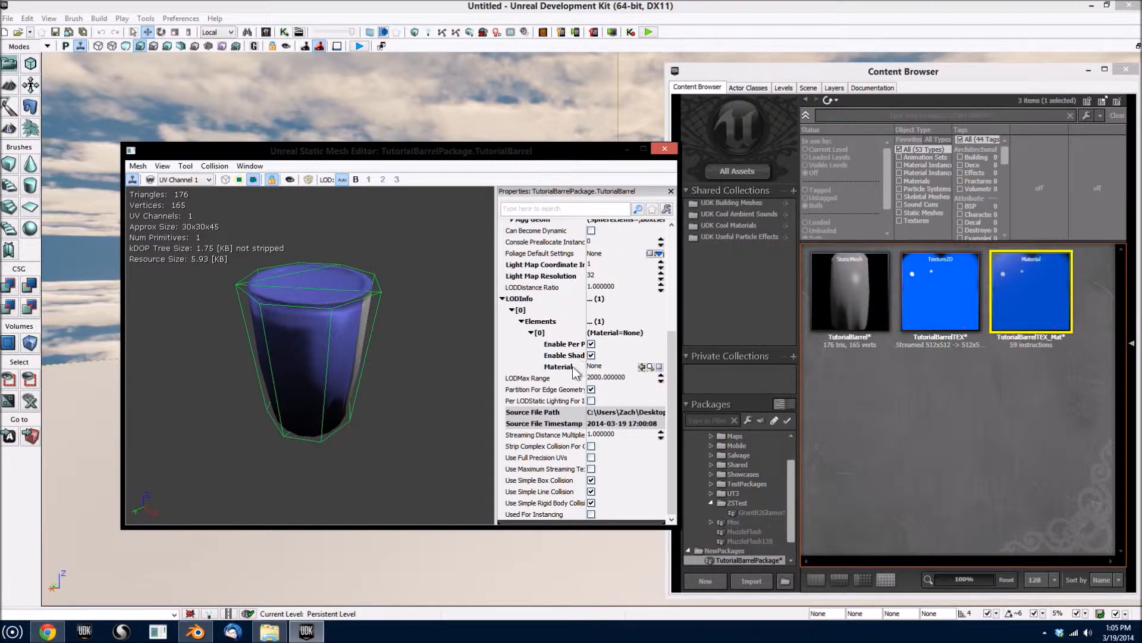
{"action": "left_click", "coordinate": [643, 367]}
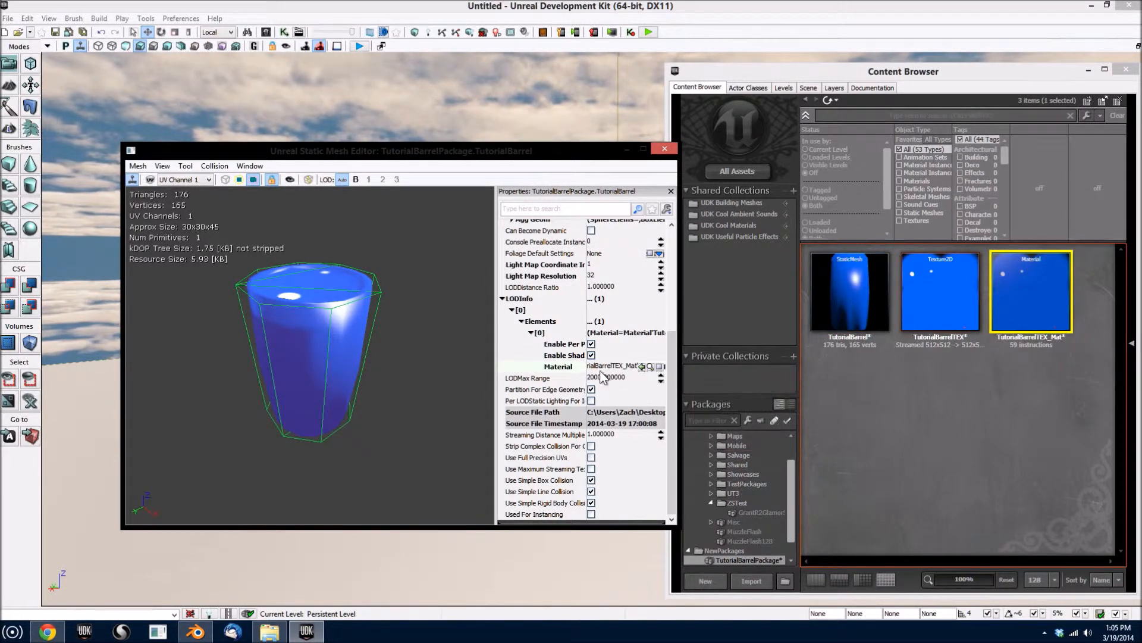
{"action": "left_click_drag", "start_coordinate": [381, 388], "coordinate": [420, 326]}
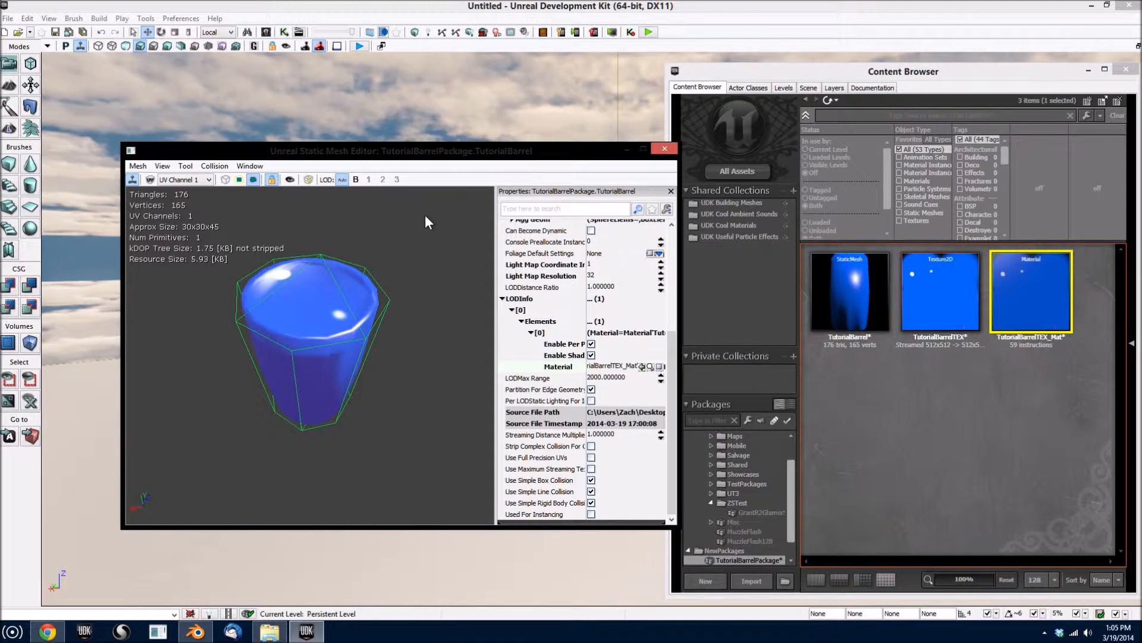
{"action": "left_click_drag", "start_coordinate": [294, 375], "coordinate": [312, 376]}
{"action": "left_click_drag", "start_coordinate": [182, 388], "coordinate": [322, 385]}
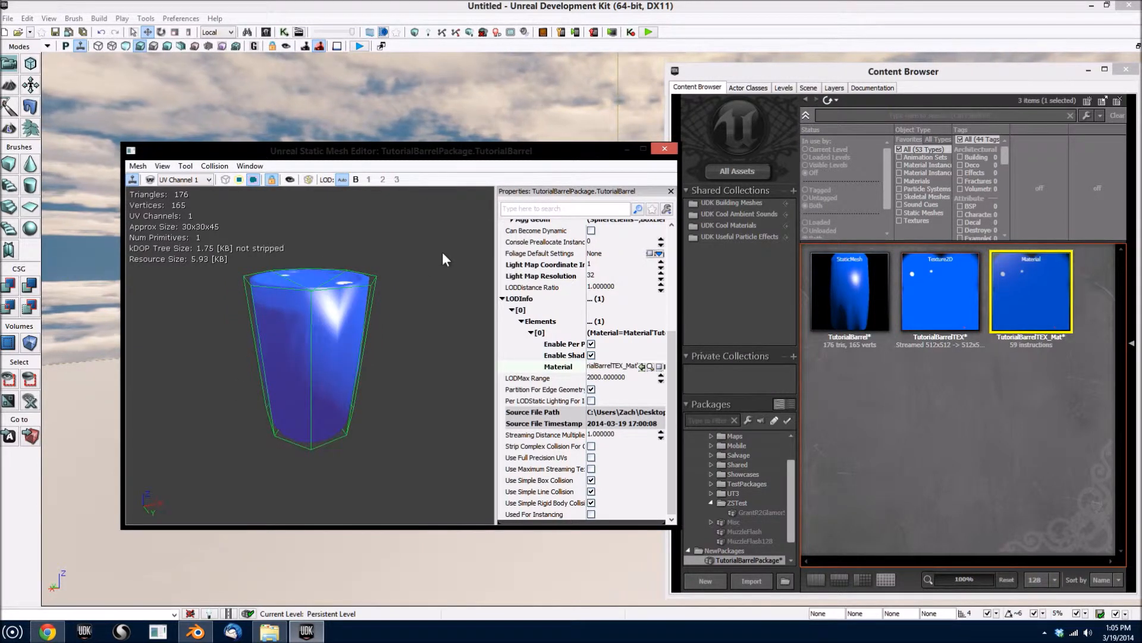
{"action": "left_click_drag", "start_coordinate": [244, 348], "coordinate": [285, 352]}
Close the static mesh editor and place the TutorialBarrel mesh on the ground in front of the cube in the level.
{"action": "left_click", "coordinate": [662, 149]}
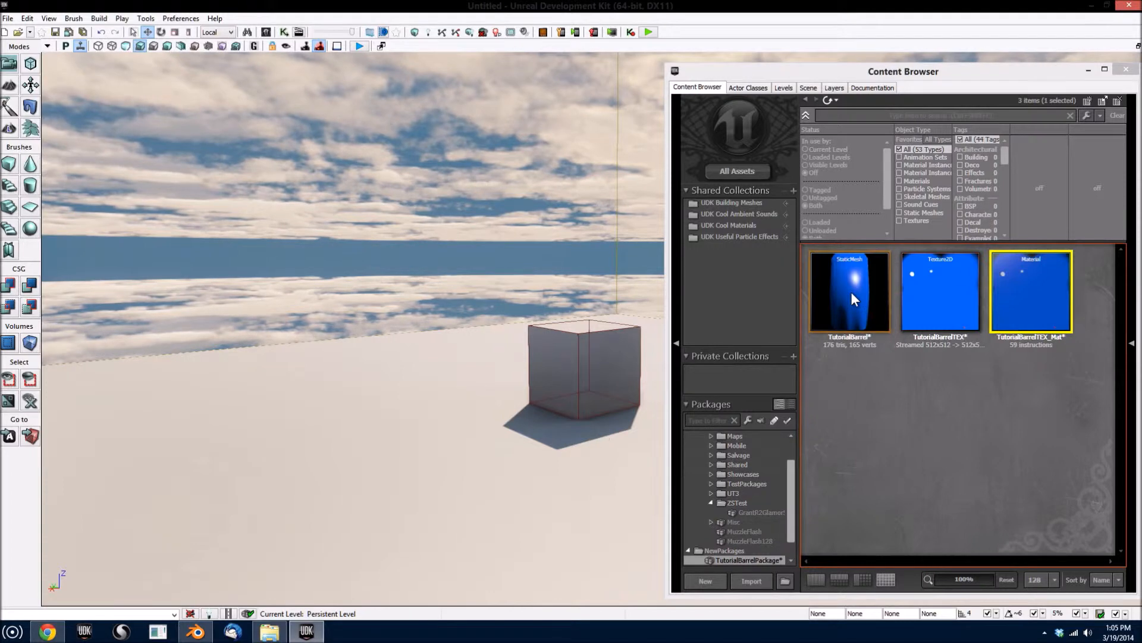
{"action": "mouse_move", "coordinate": [865, 266]}
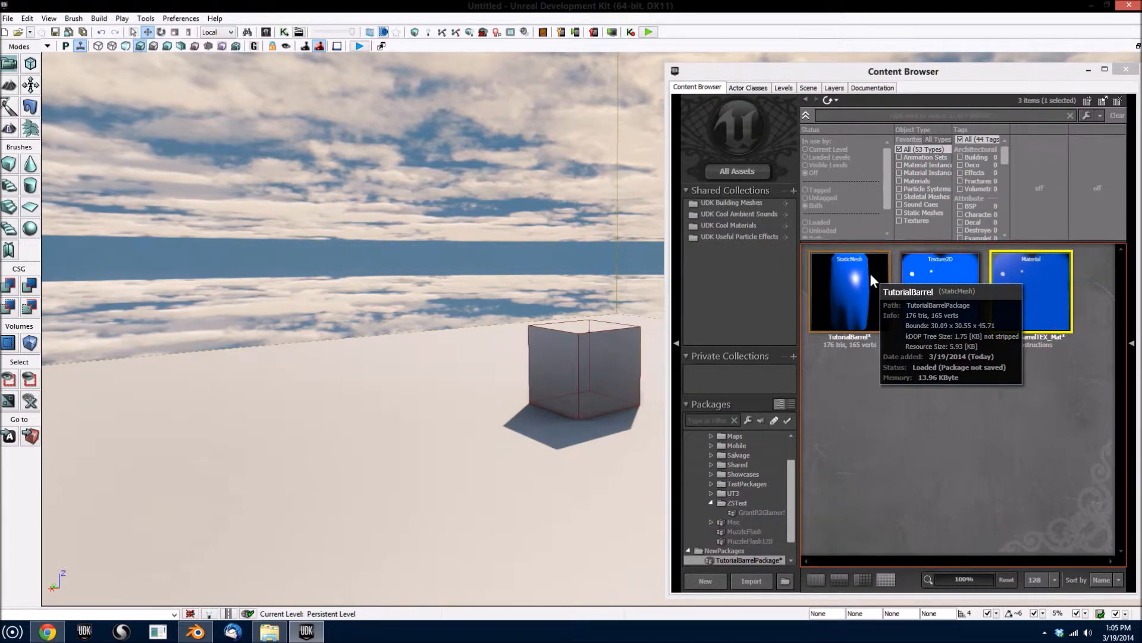
{"action": "left_click_drag", "start_coordinate": [870, 274], "coordinate": [485, 467]}
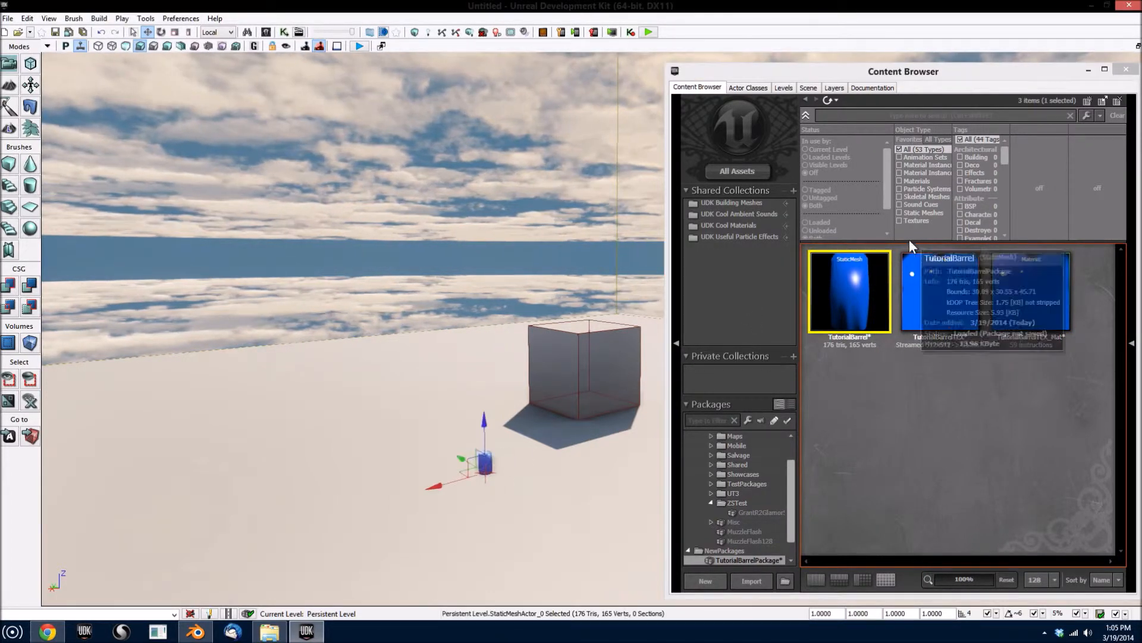
Play-test the level by walking up to the barrel and firing four shots at it, and exit the preview.
{"action": "key", "text": "F8"}
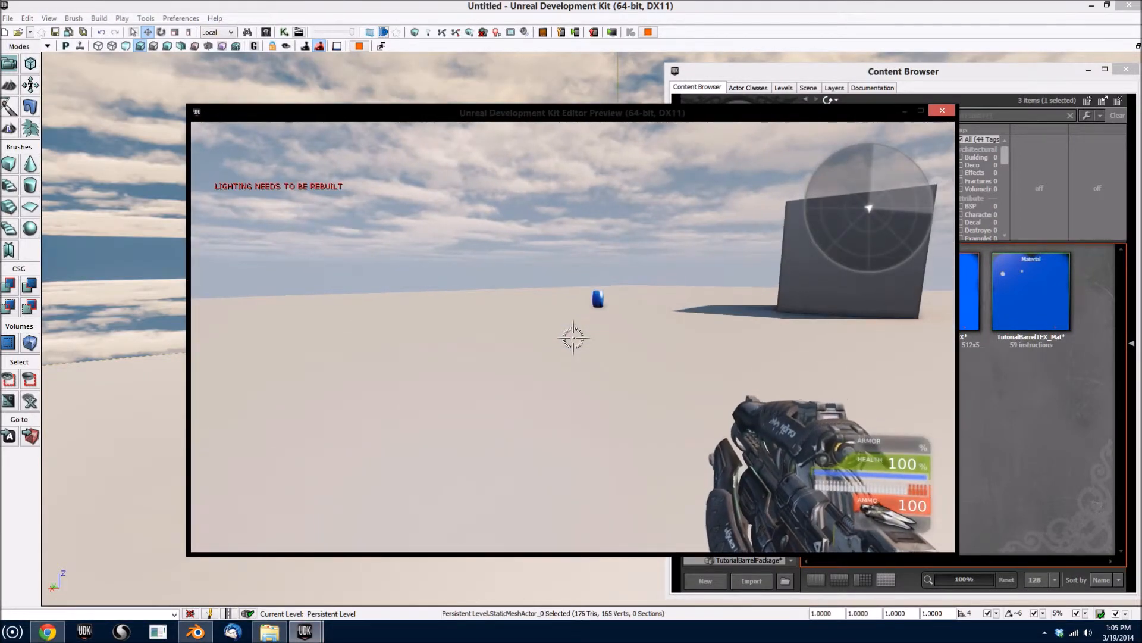
{"action": "key", "text": "w"}
{"action": "key", "text": "w"}
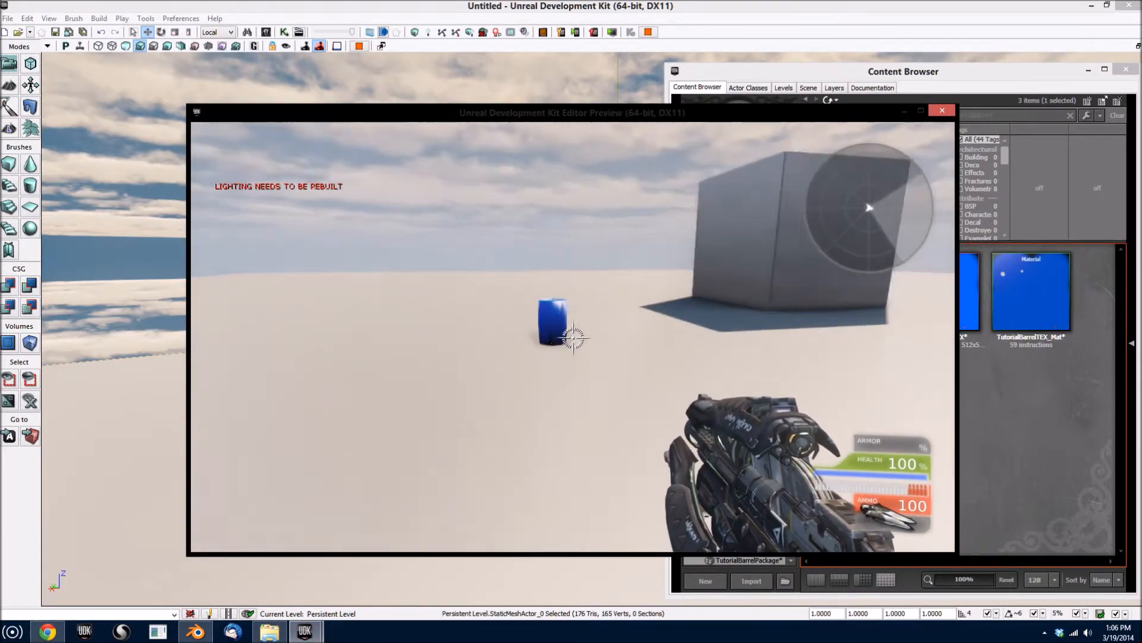
{"action": "key", "text": "w"}
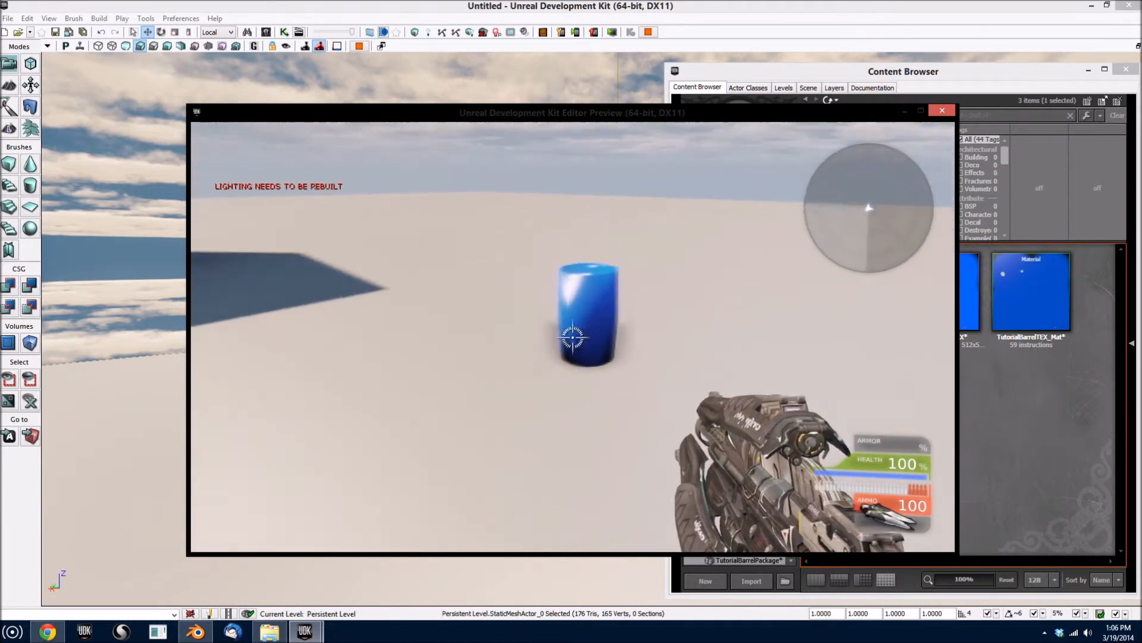
{"action": "key", "text": "s"}
{"action": "key", "text": "w"}
{"action": "key", "text": "s"}
{"action": "left_click", "coordinate": [573, 337]}
{"action": "left_click", "coordinate": [573, 337]}
{"action": "left_click", "coordinate": [573, 338]}
{"action": "left_click", "coordinate": [573, 338]}
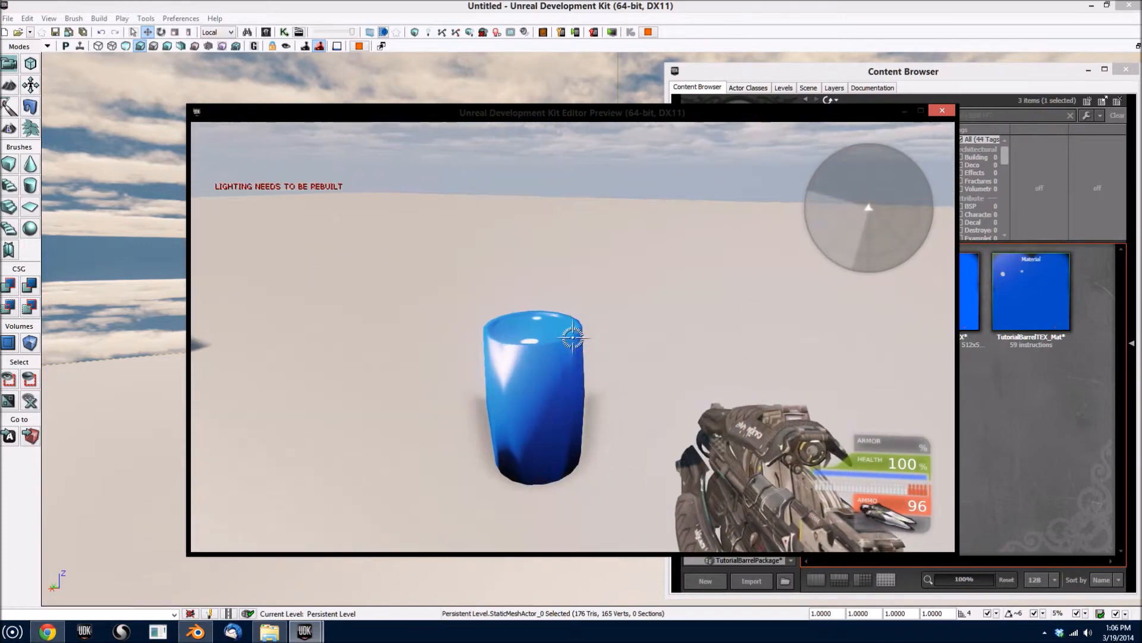
{"action": "key", "text": "s"}
{"action": "key", "text": "Escape"}
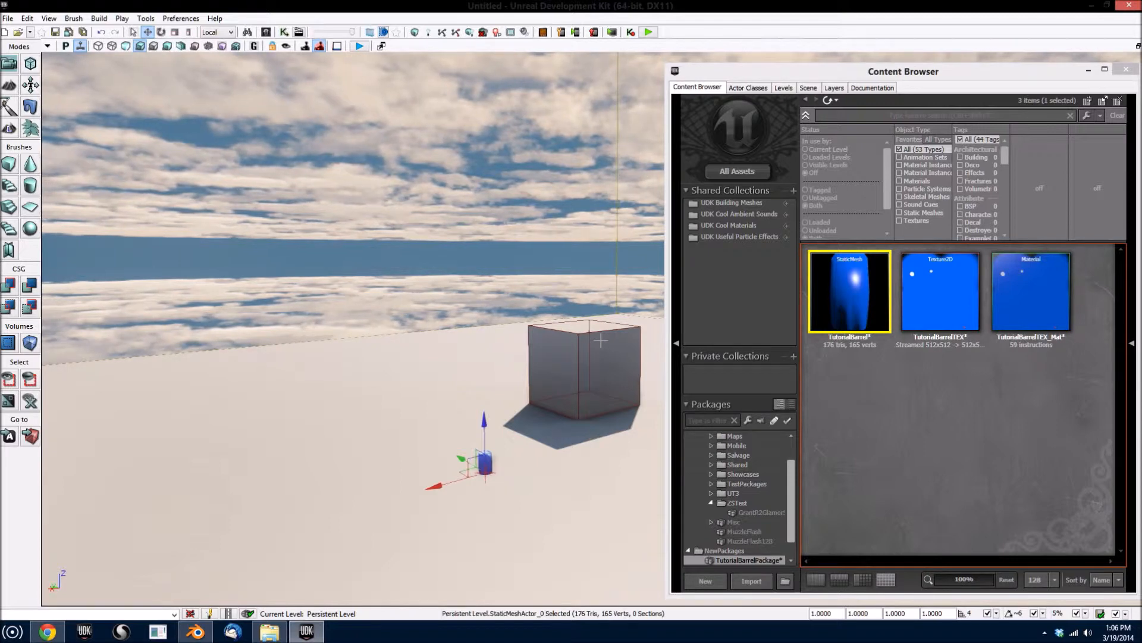
Reopen the TutorialBarrel static mesh and enable Can Become Dynamic.
{"action": "mouse_move", "coordinate": [860, 291]}
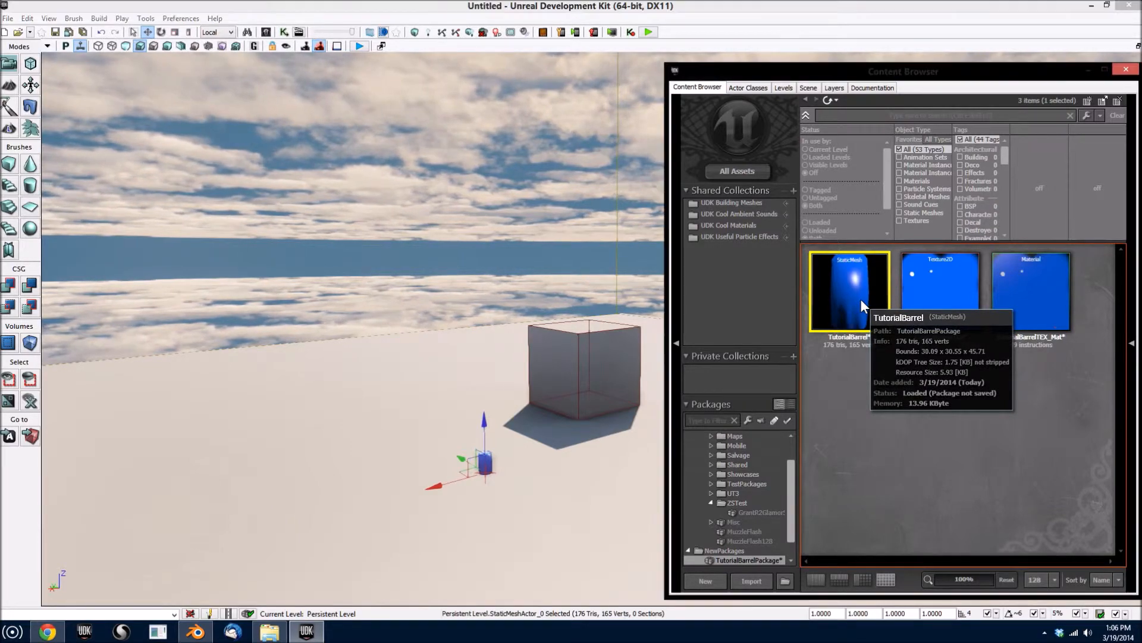
{"action": "double_click", "coordinate": [860, 298]}
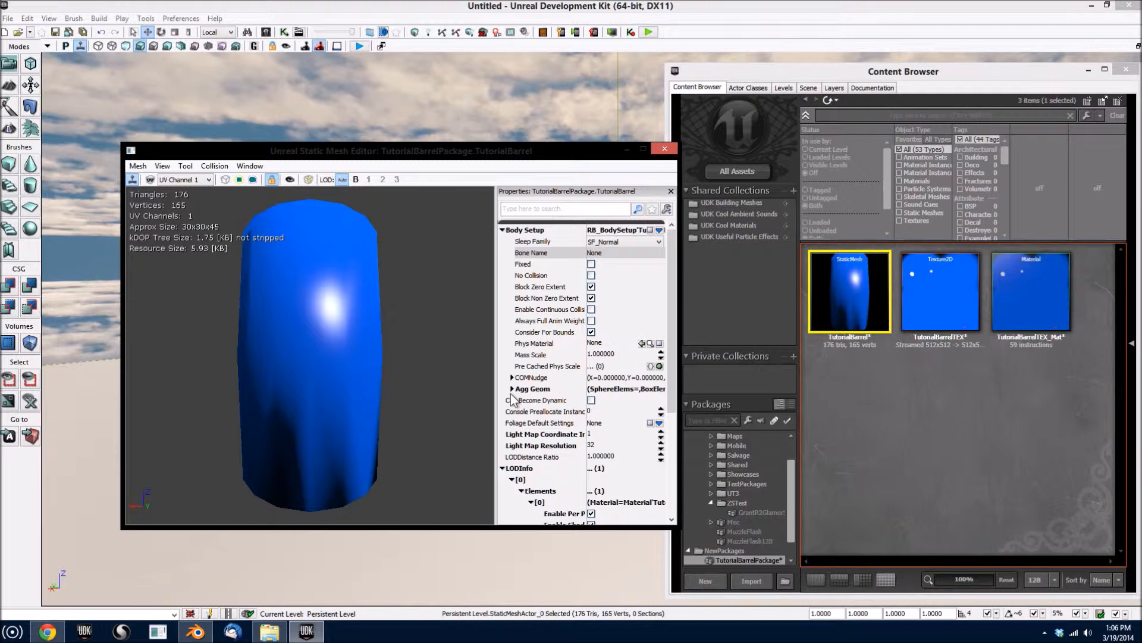
{"action": "left_click", "coordinate": [591, 400]}
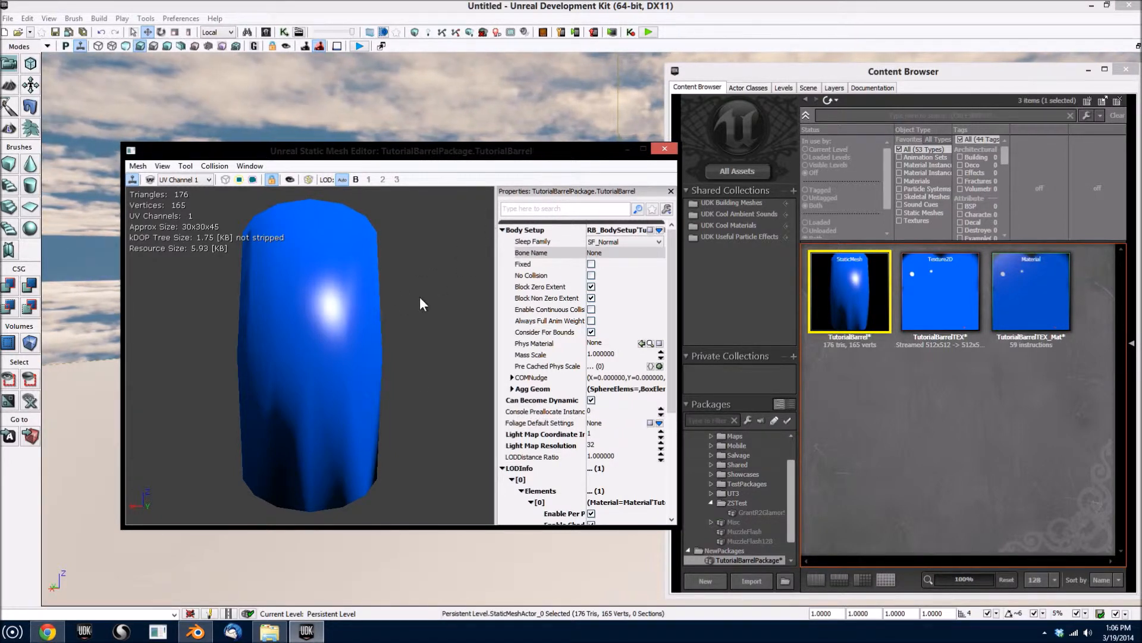
Set the Mass Scale in the barrel's Body Setup to 2.5 and close the static mesh editor.
{"action": "left_click", "coordinate": [502, 231]}
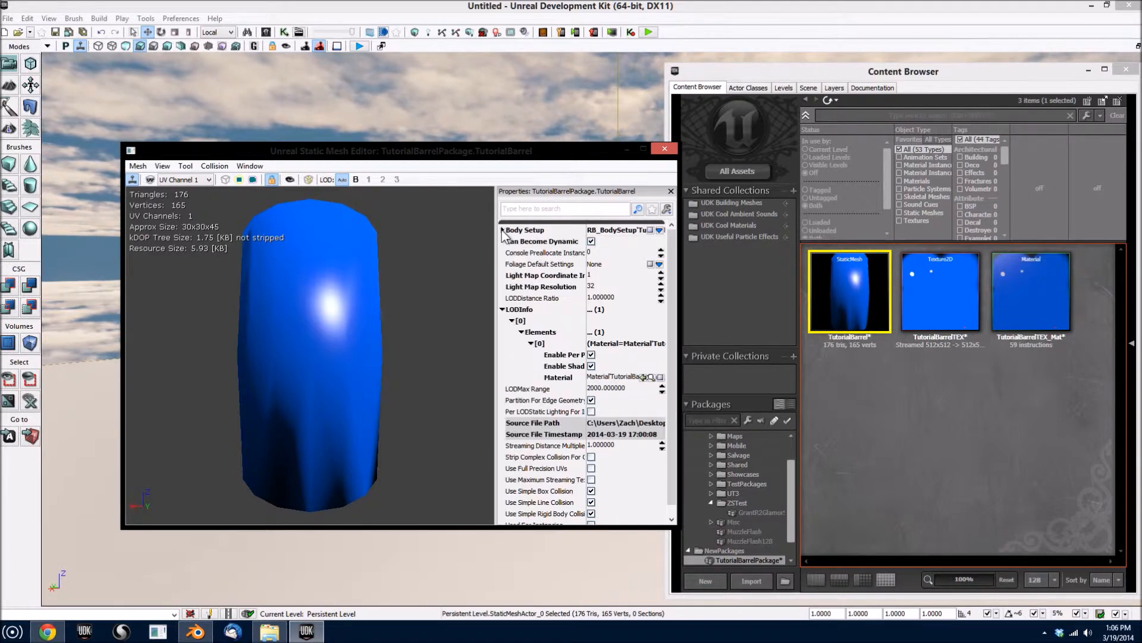
{"action": "left_click", "coordinate": [503, 231]}
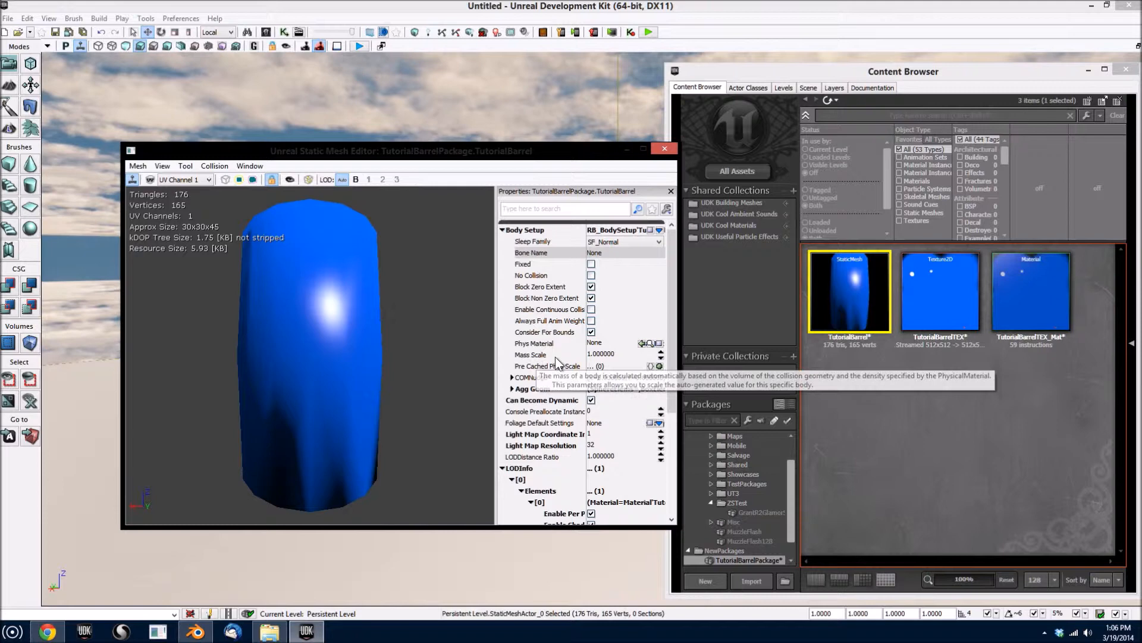
{"action": "left_click", "coordinate": [599, 355]}
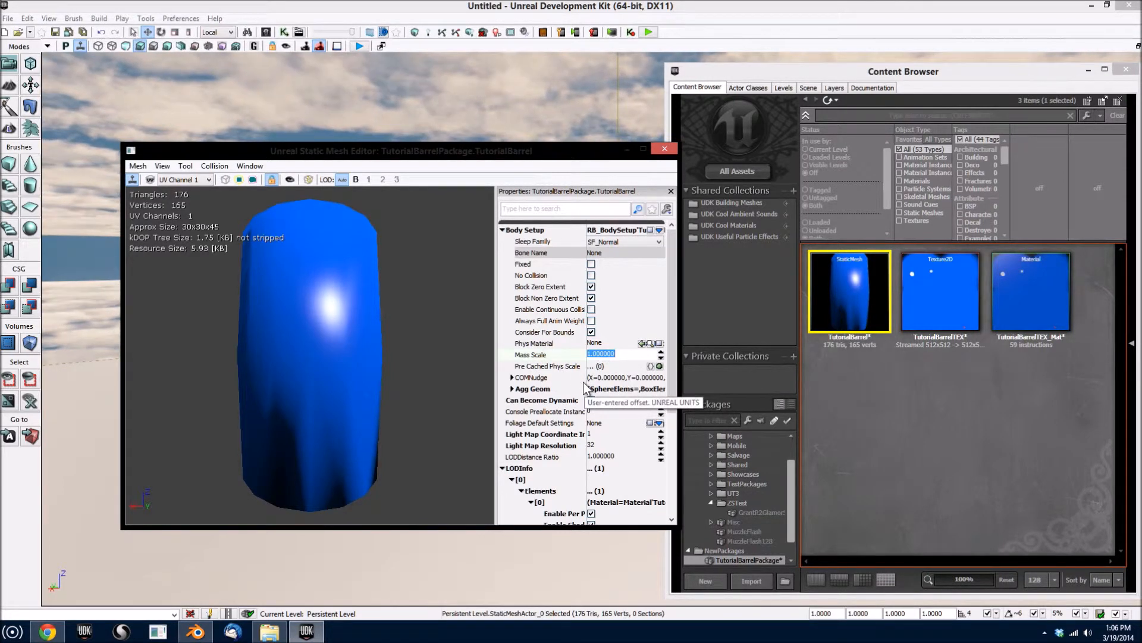
{"action": "type", "text": "2"}
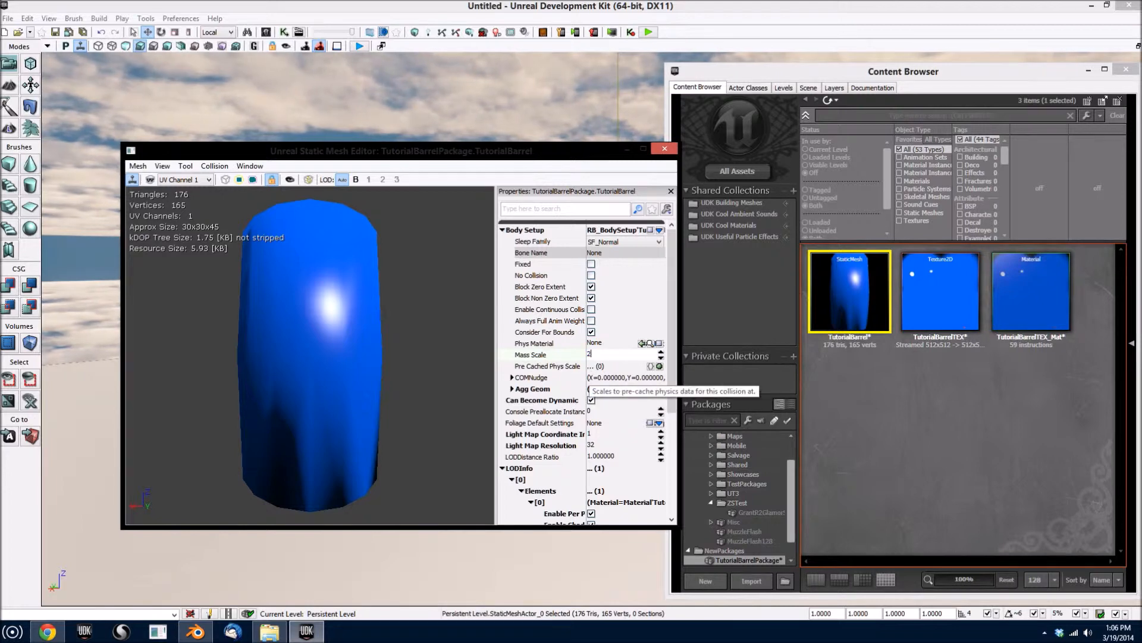
{"action": "type", "text": "."}
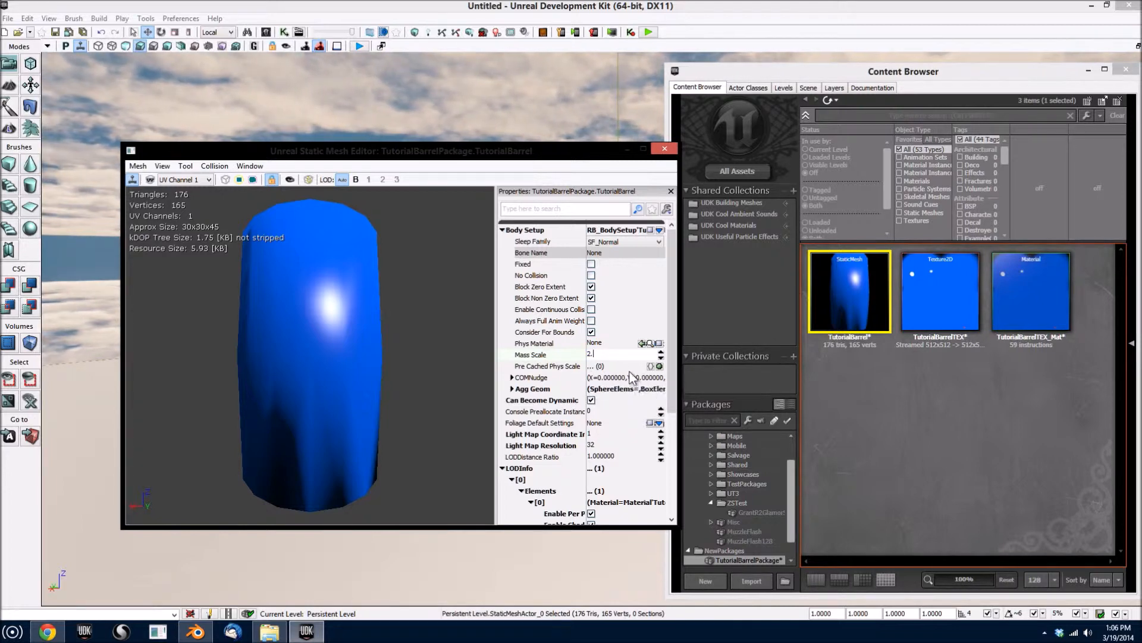
{"action": "type", "text": "5"}
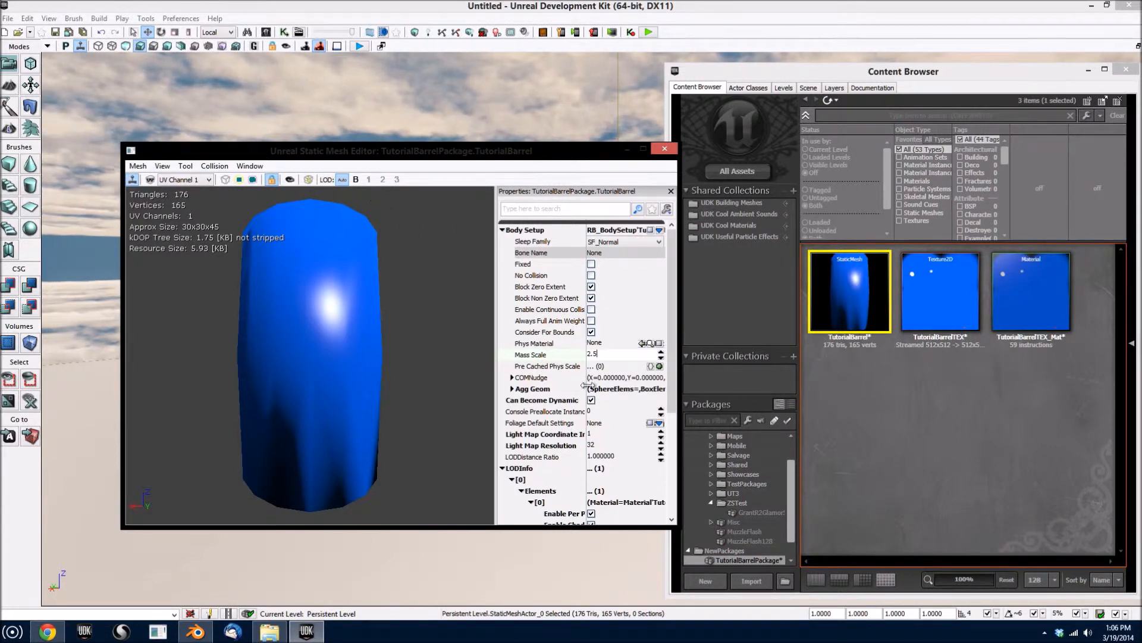
{"action": "left_click", "coordinate": [663, 150]}
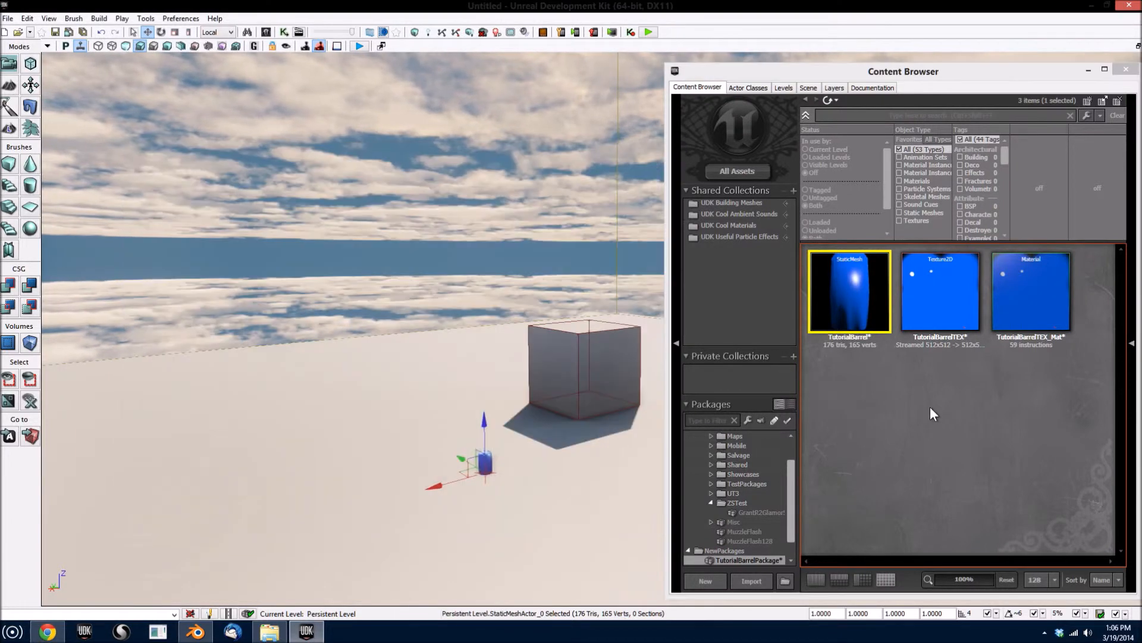
Start a play-test of the level, walk up to the blue barrel and fire a first shot at it.
{"action": "left_click", "coordinate": [883, 367]}
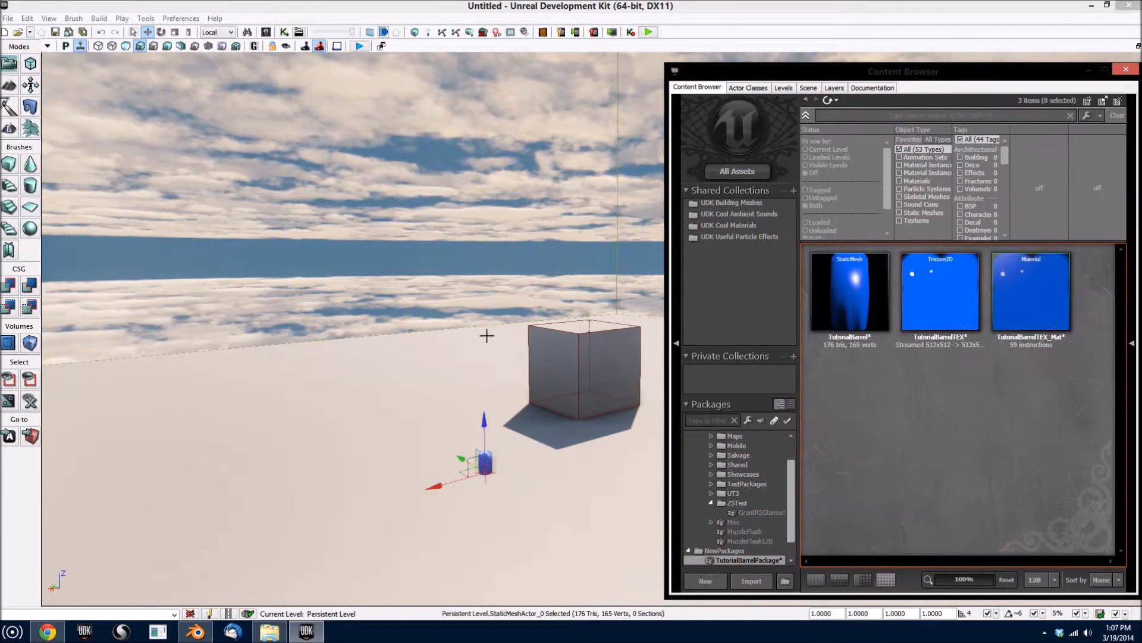
{"action": "left_click", "coordinate": [644, 4]}
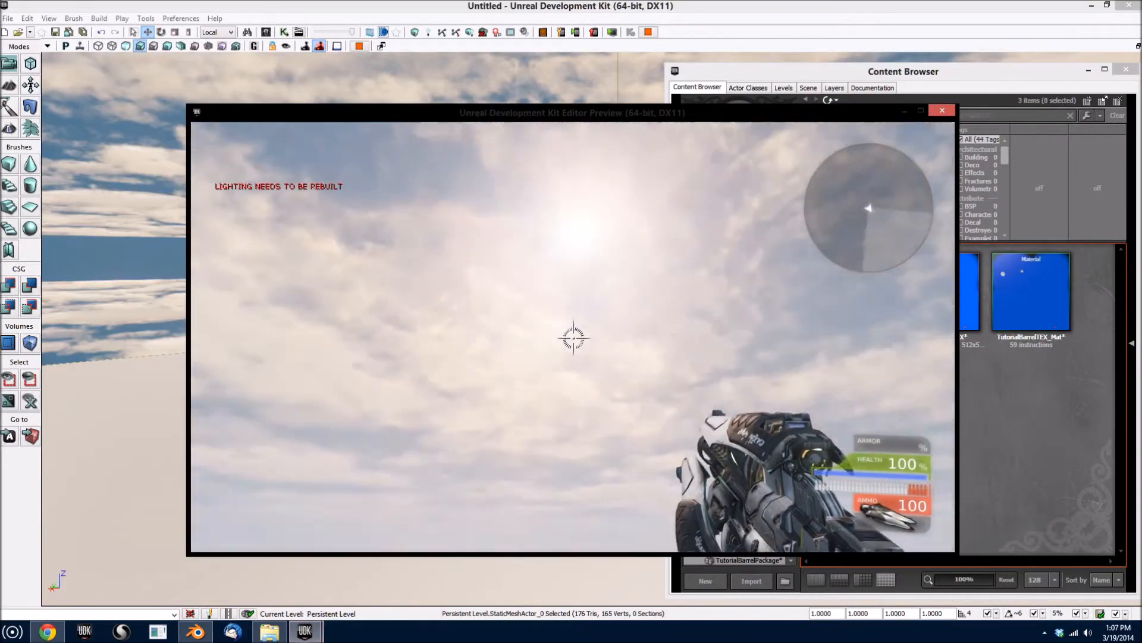
{"action": "key", "text": "w"}
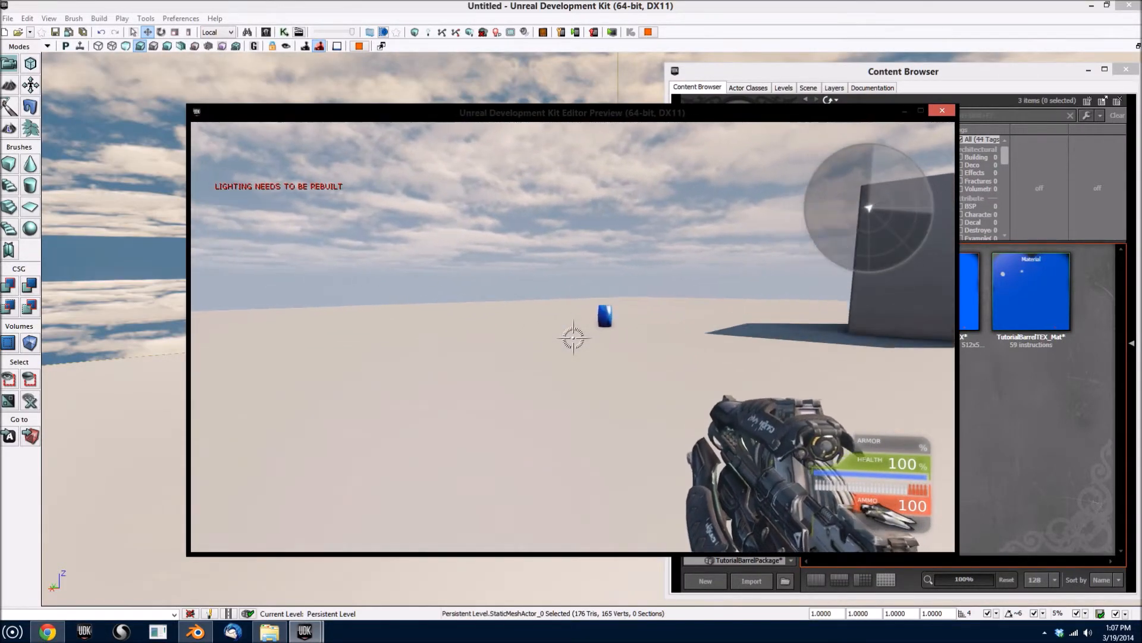
{"action": "key", "text": "a"}
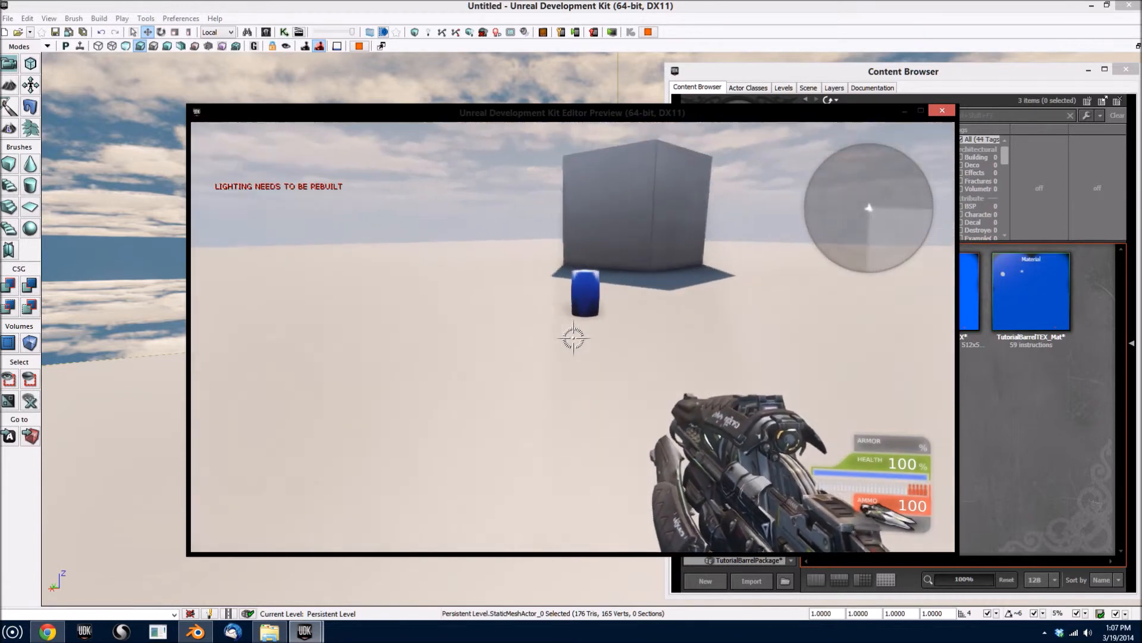
{"action": "key", "text": "w"}
{"action": "key", "text": "w"}
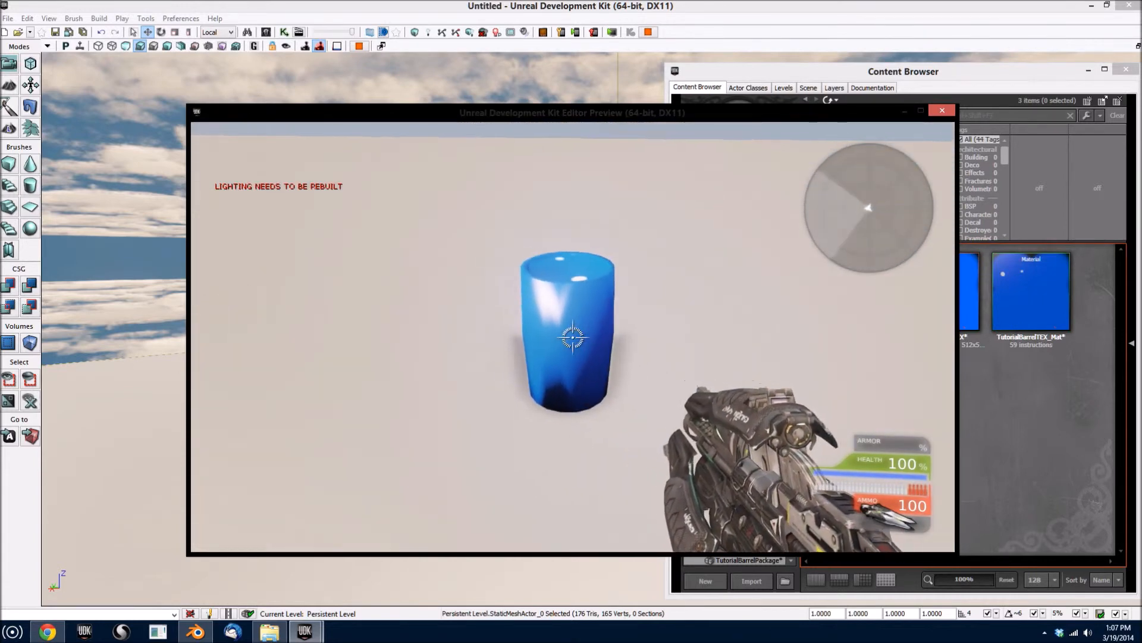
{"action": "left_click", "coordinate": [573, 337]}
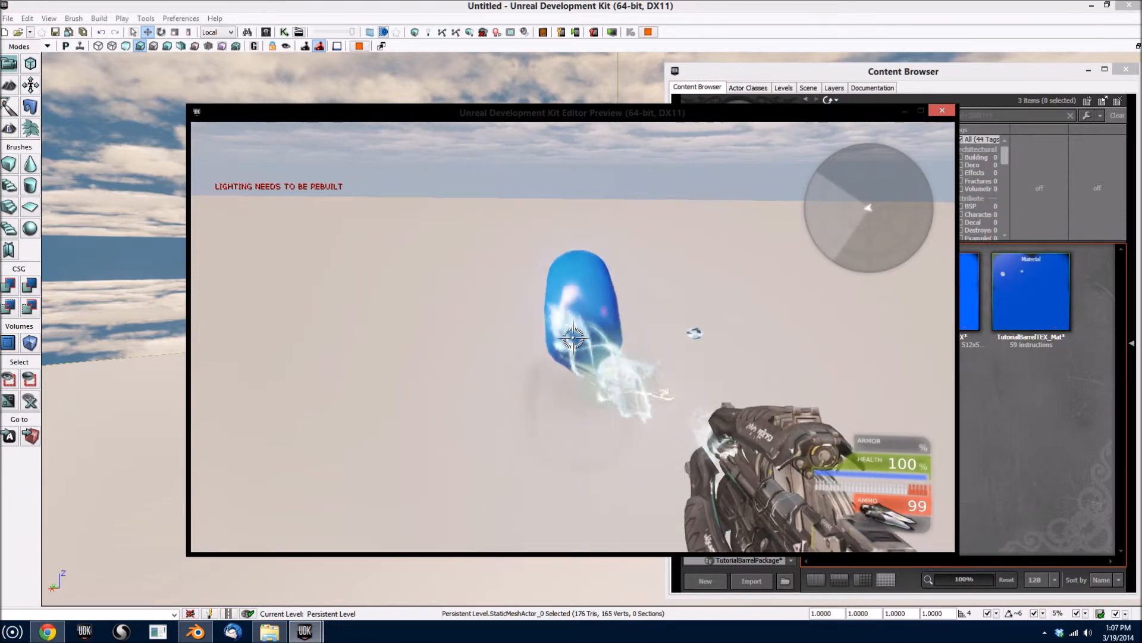
Follow the knocked-over barrel around the level, shoot it again to test its physics, and exit the preview.
{"action": "key", "text": "a"}
{"action": "key", "text": "w"}
{"action": "key", "text": "a"}
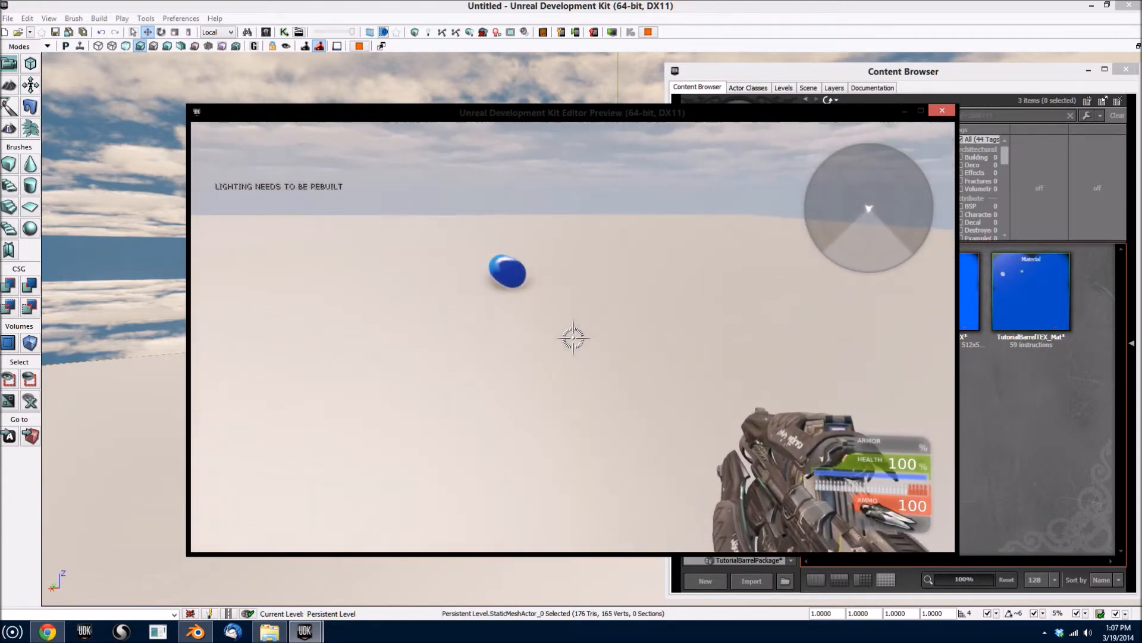
{"action": "key", "text": "w"}
{"action": "key", "text": "a"}
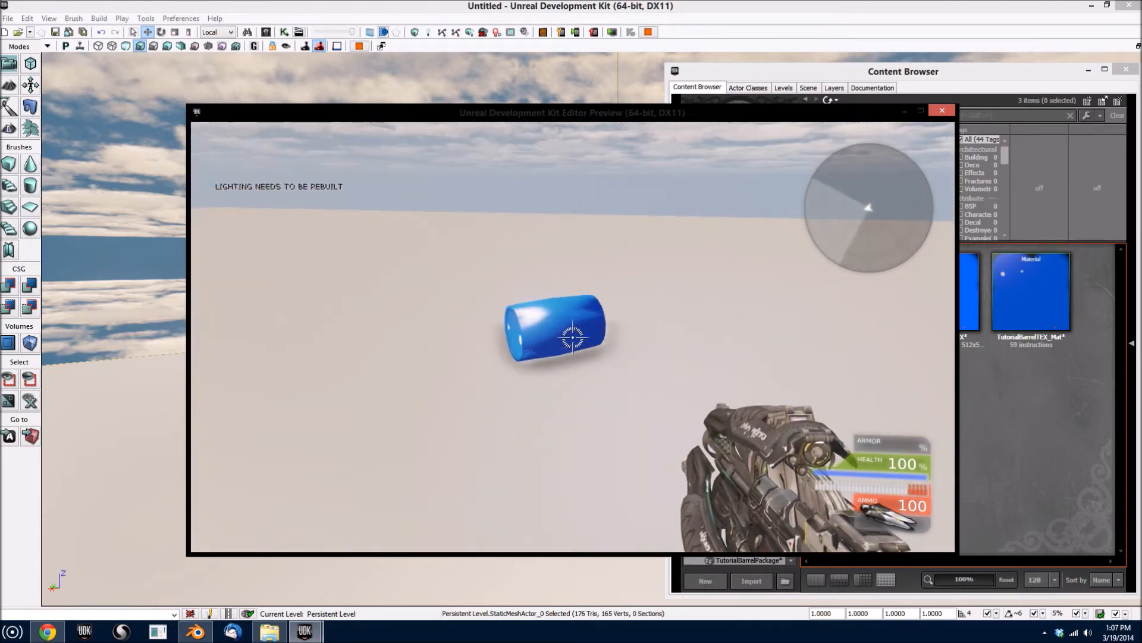
{"action": "key", "text": "s"}
{"action": "key", "text": "a"}
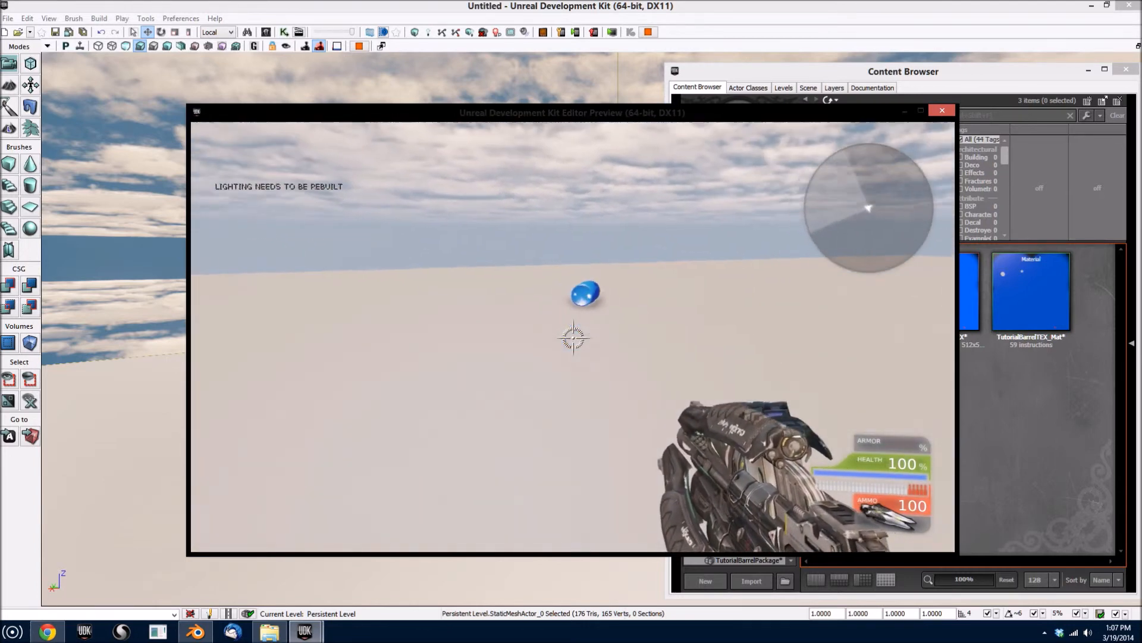
{"action": "key", "text": "w"}
{"action": "left_click", "coordinate": [574, 337]}
{"action": "left_click", "coordinate": [573, 338]}
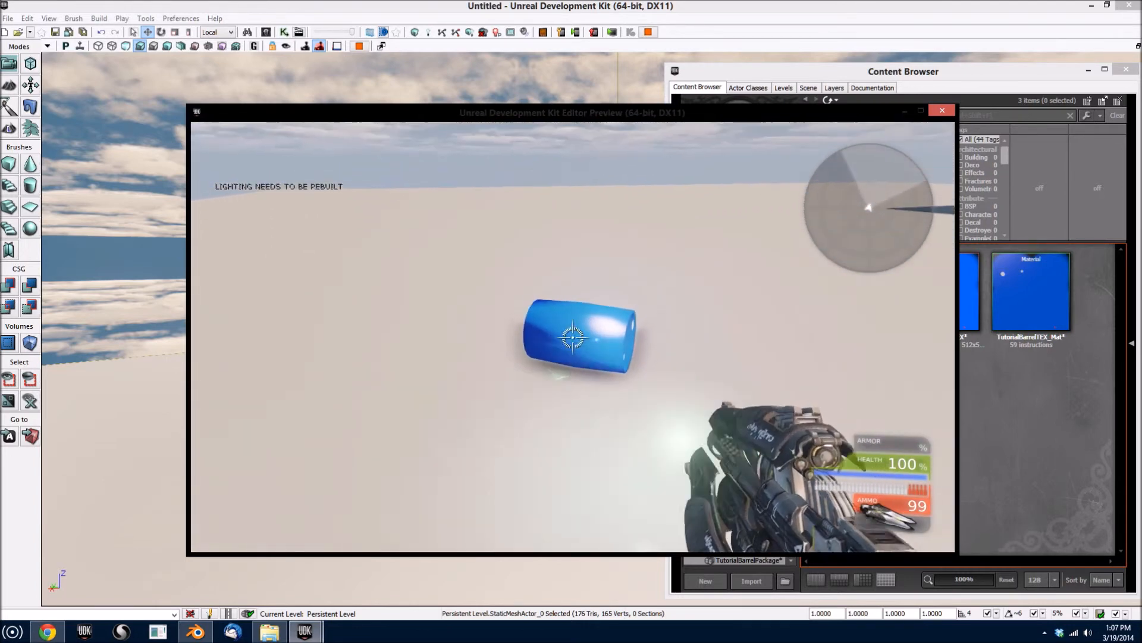
{"action": "key", "text": "Escape"}
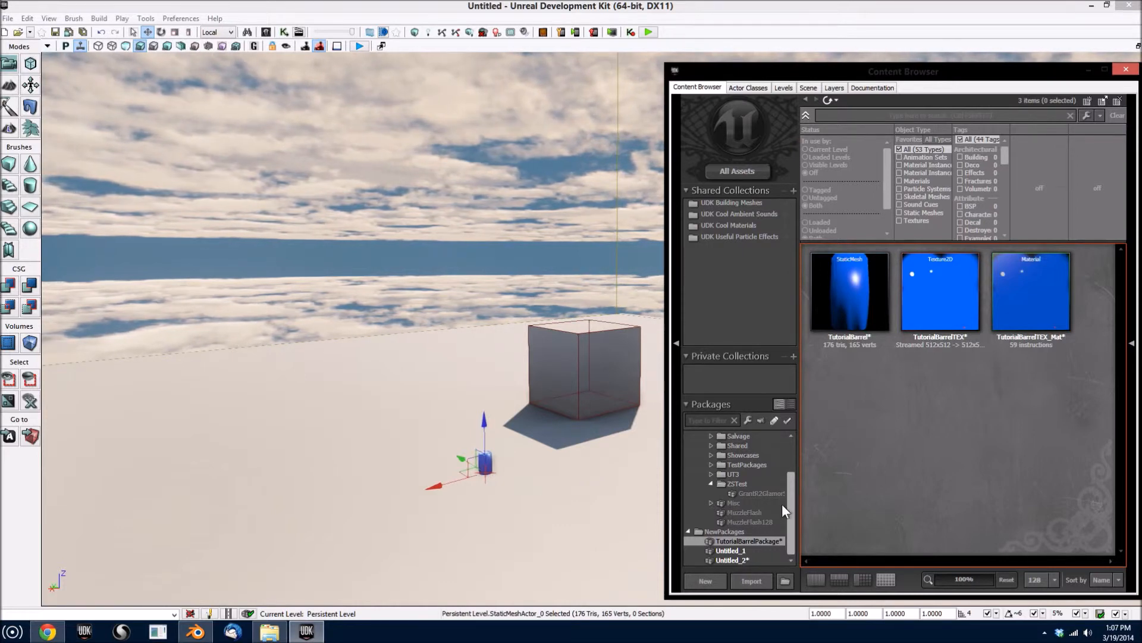
Save the barrel package as TutorialBarrelPackage.upk in the Content folder's ZSTest subfolder and display the saved package's assets.
{"action": "right_click", "coordinate": [766, 540]}
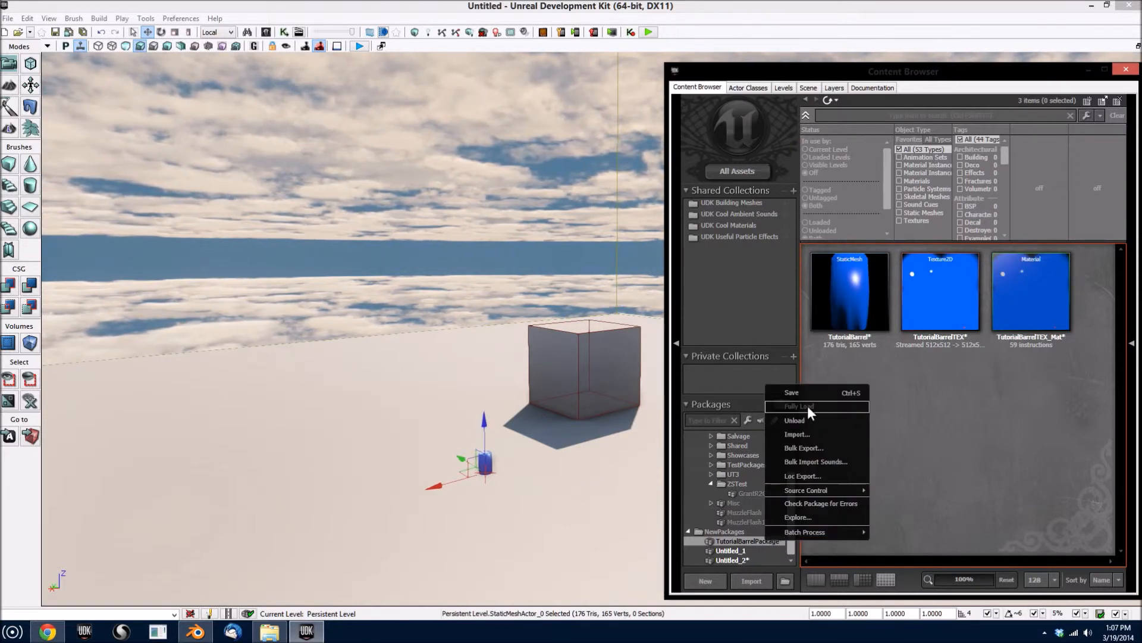
{"action": "left_click", "coordinate": [790, 391]}
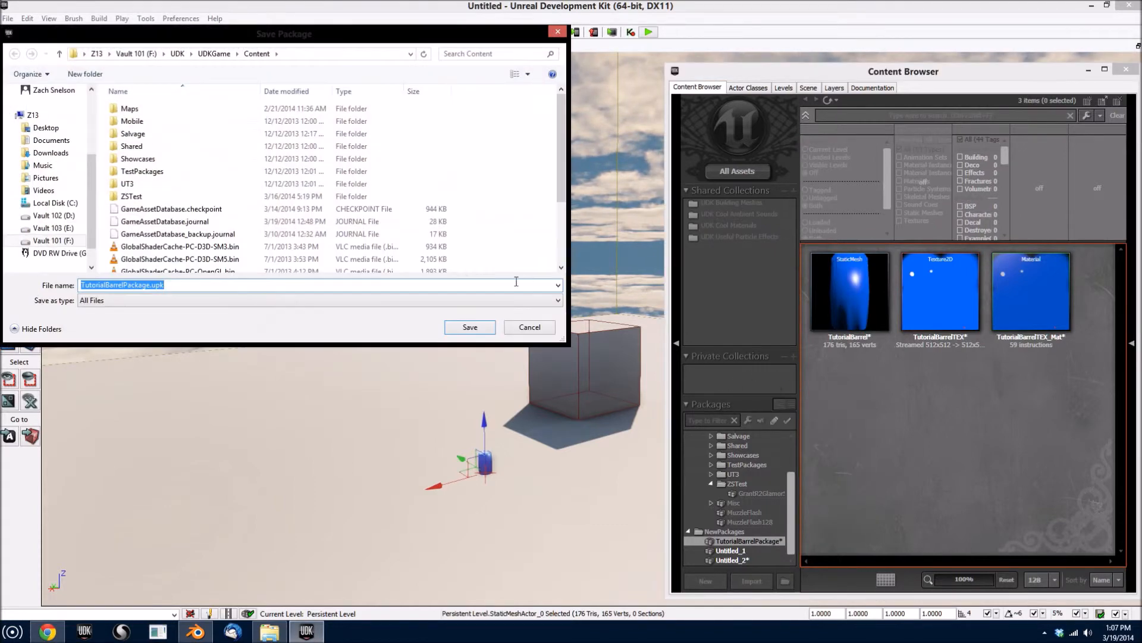
{"action": "left_click", "coordinate": [147, 196]}
{"action": "double_click", "coordinate": [147, 195]}
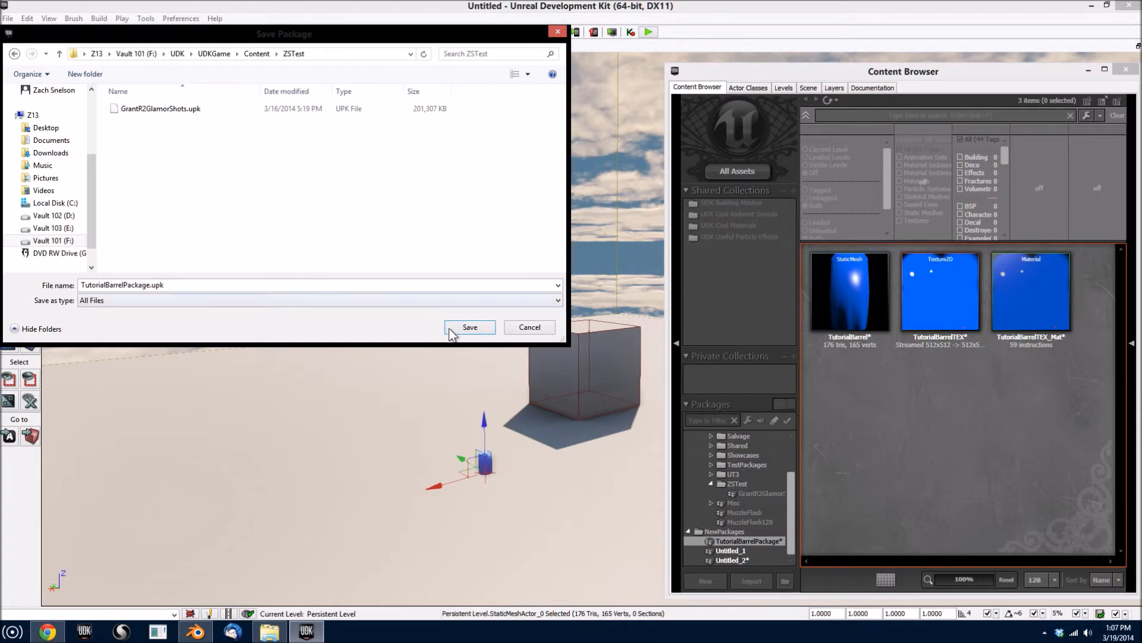
{"action": "left_click", "coordinate": [484, 332]}
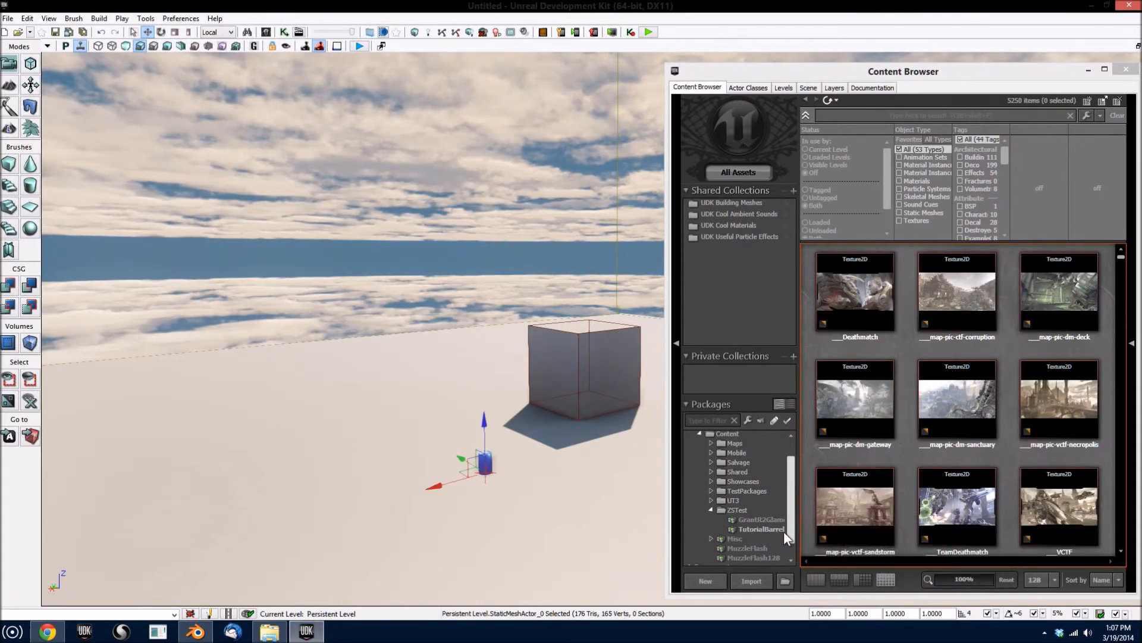
{"action": "left_click", "coordinate": [769, 528]}
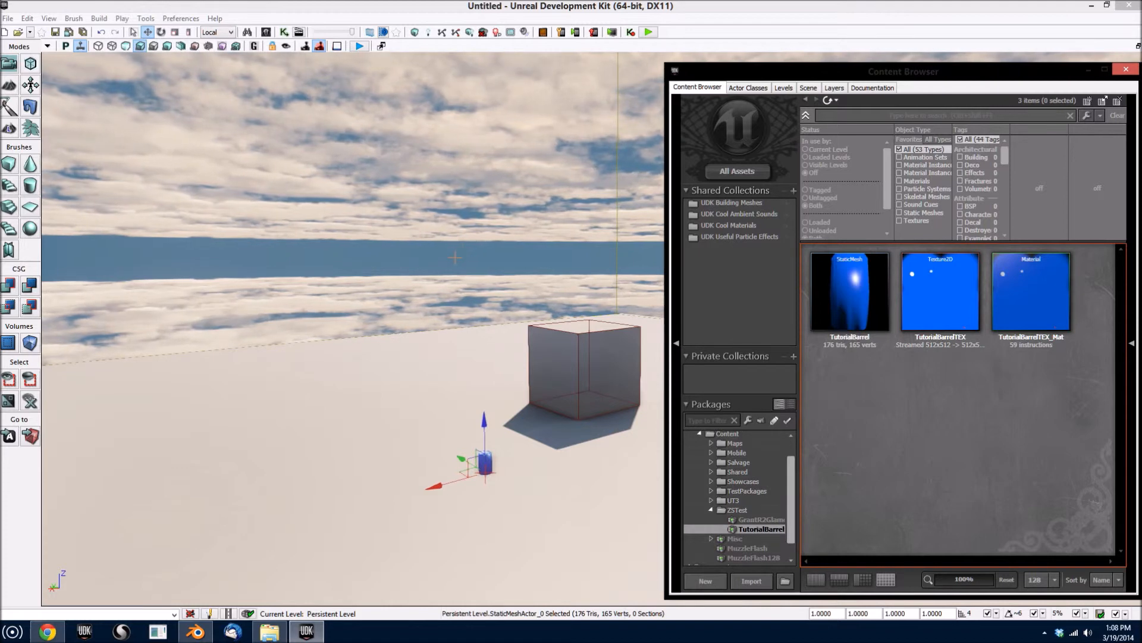
{"action": "mouse_move", "coordinate": [486, 294]}
{"action": "right_mouse_down"}
{"action": "mouse_move", "coordinate": [521, 307]}
{"action": "mouse_move", "coordinate": [506, 333]}
{"action": "mouse_move", "coordinate": [486, 294]}
{"action": "right_mouse_up"}
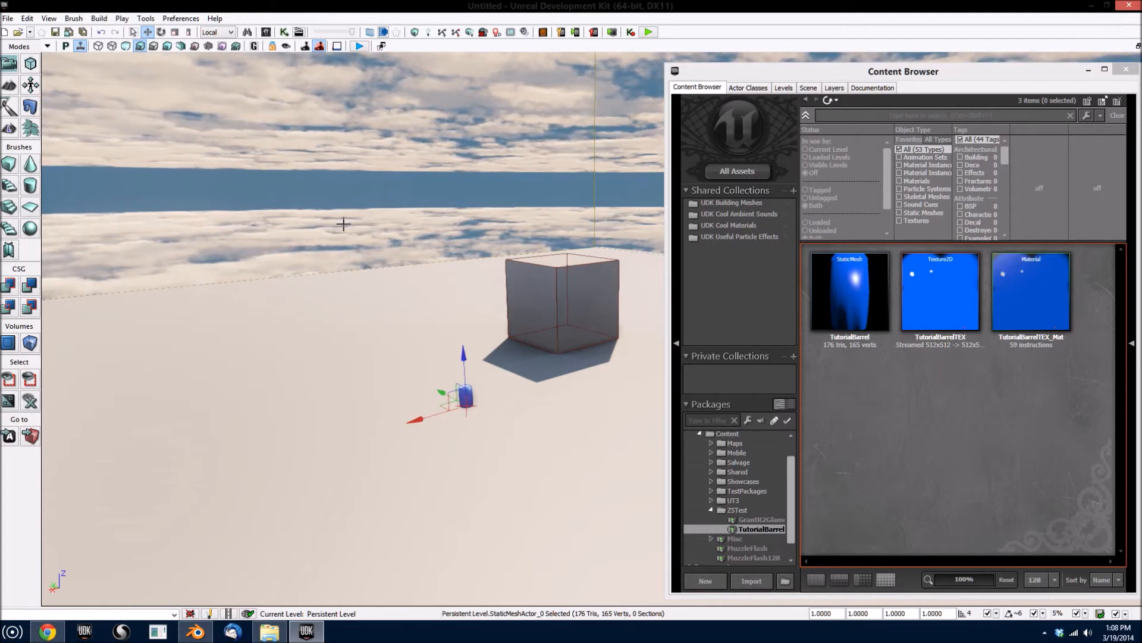
{"action": "right_click_drag", "start_coordinate": [581, 482], "coordinate": [579, 468]}
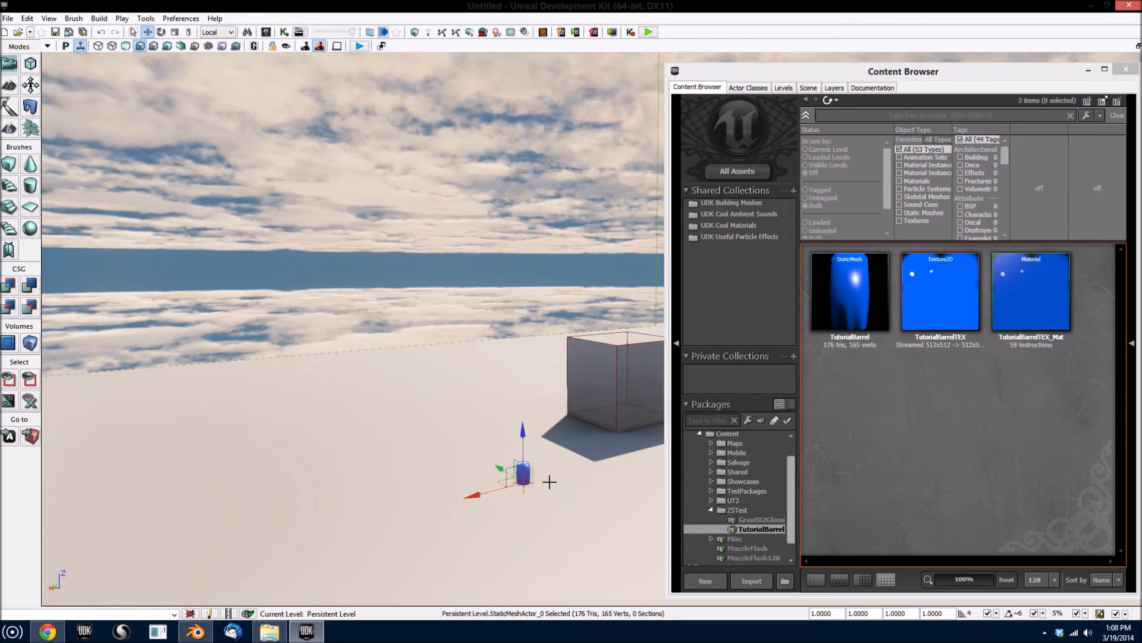
{"action": "mouse_move", "coordinate": [466, 529]}
{"action": "right_mouse_down"}
{"action": "mouse_move", "coordinate": [506, 522]}
{"action": "mouse_move", "coordinate": [480, 540]}
{"action": "mouse_move", "coordinate": [479, 523]}
{"action": "right_mouse_up"}
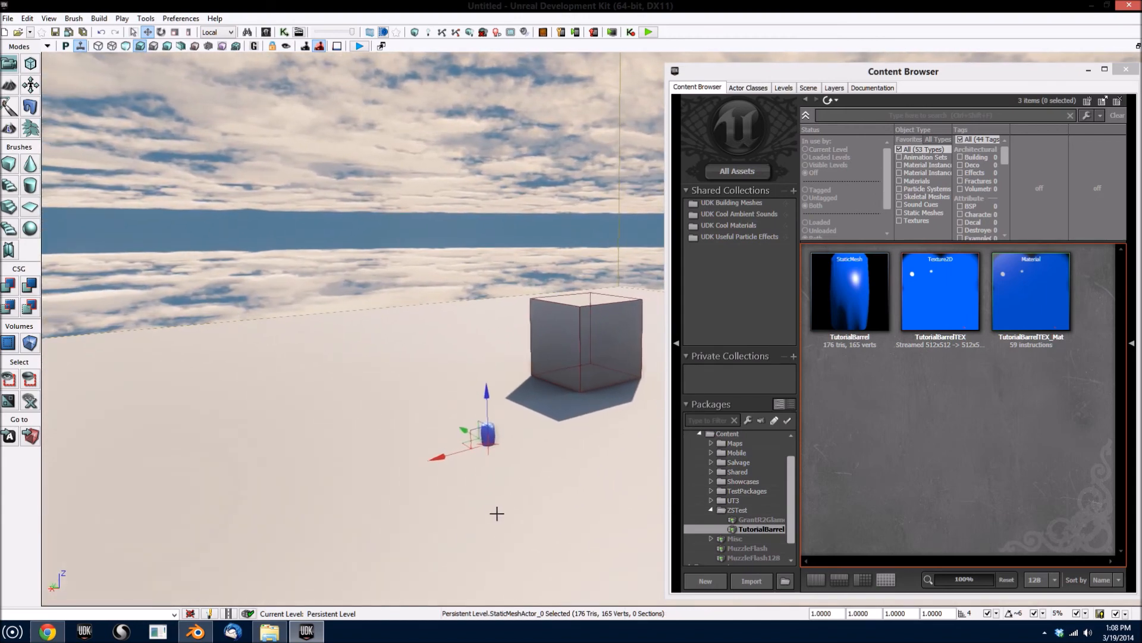